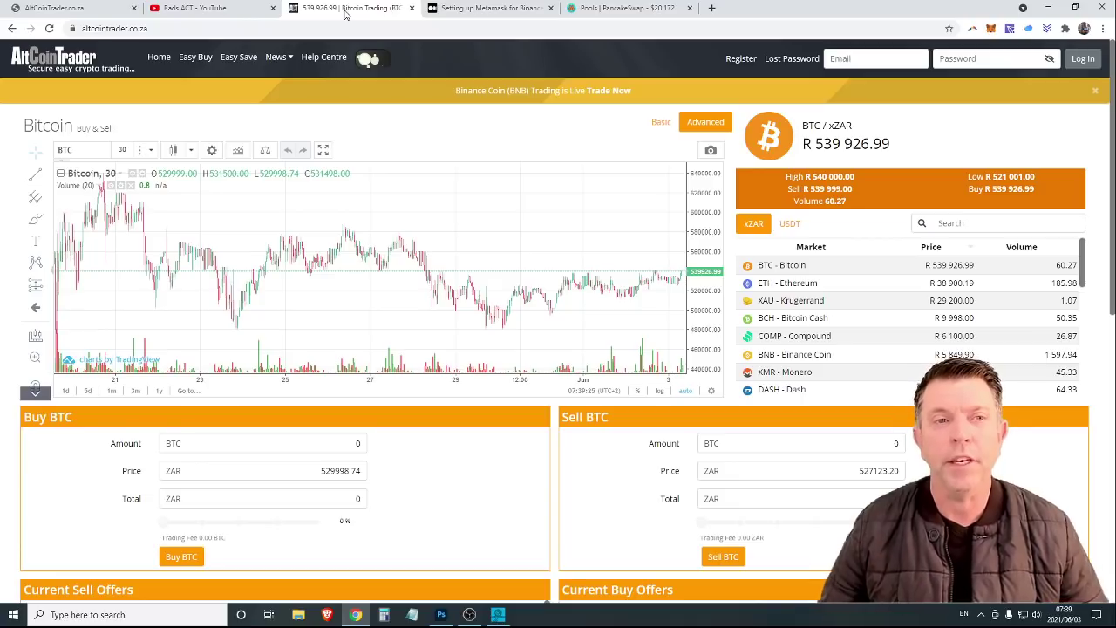
View the Easy Buy & Sell page and the Easy Save interest rates on AltCoinTrader
left_click(195, 58)
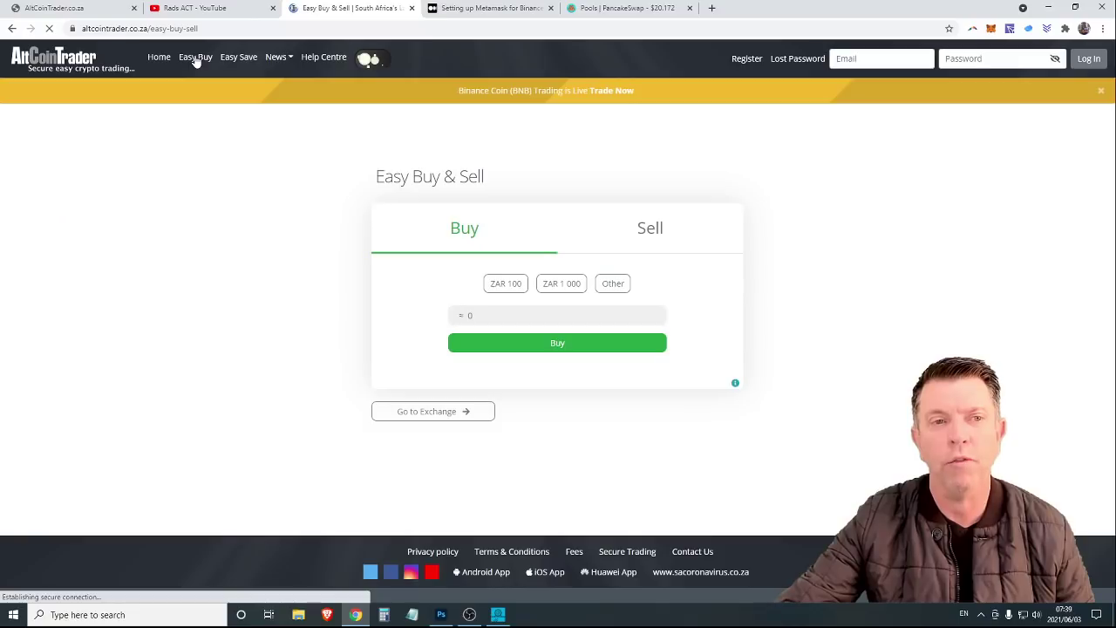
left_click(241, 60)
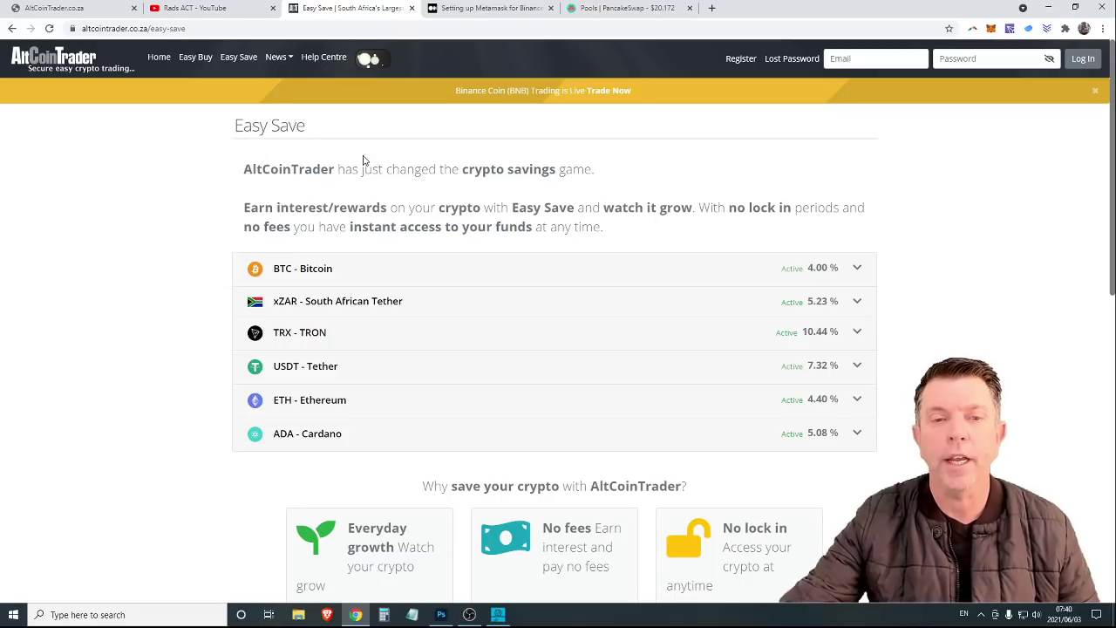
scroll(548, 334, "down", 1)
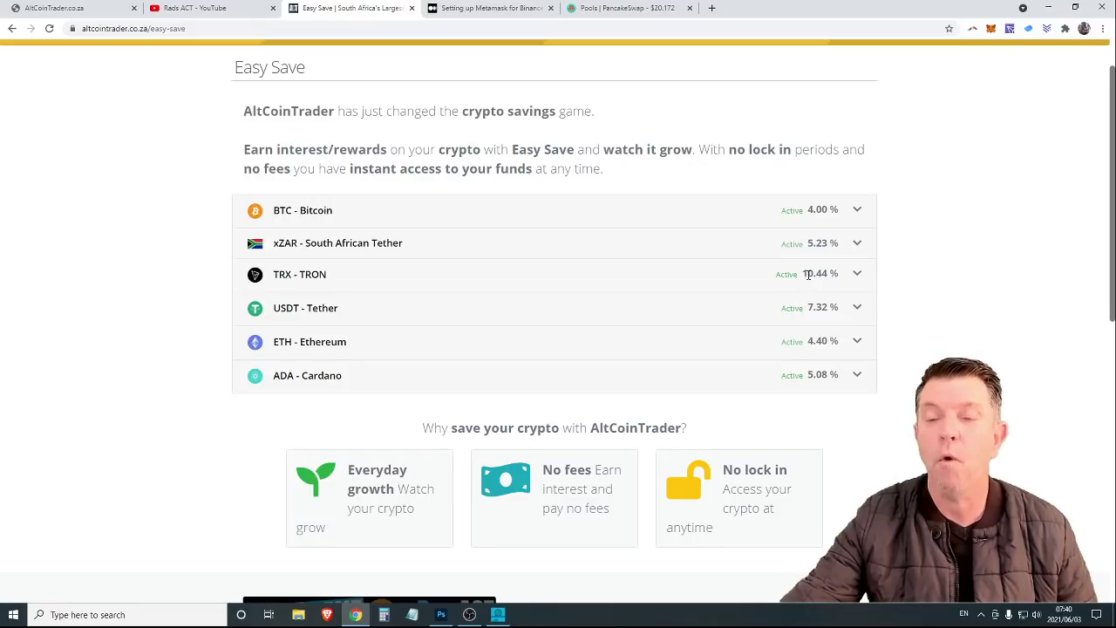
scroll(737, 407, "up", 1)
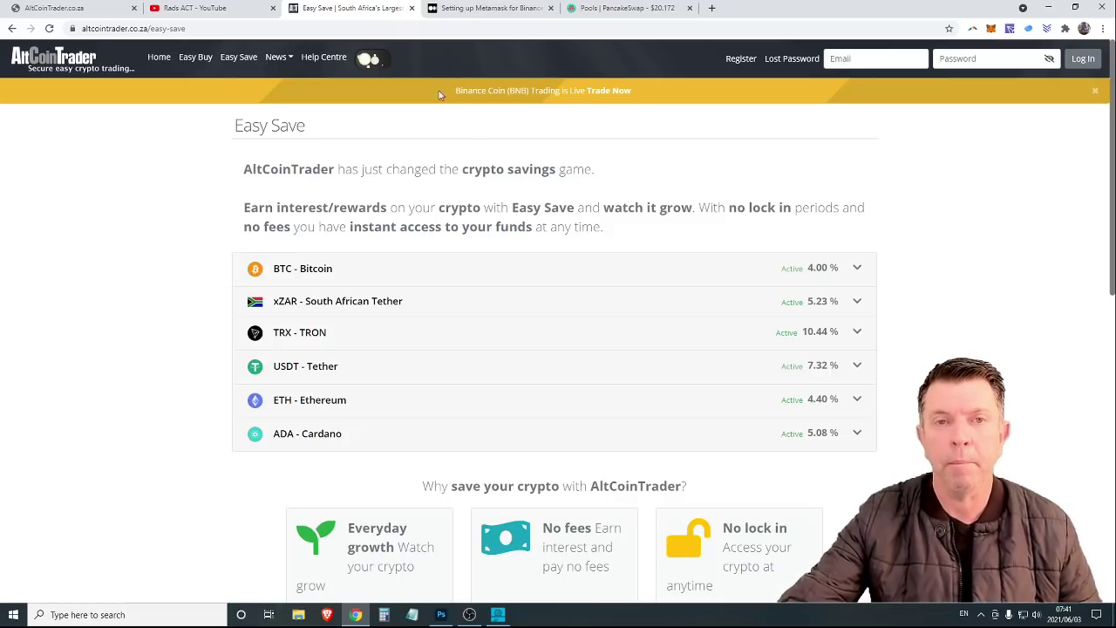
Return to AltCoinTrader's main trading page and open the BNB - Binance Coin market
left_click(51, 66)
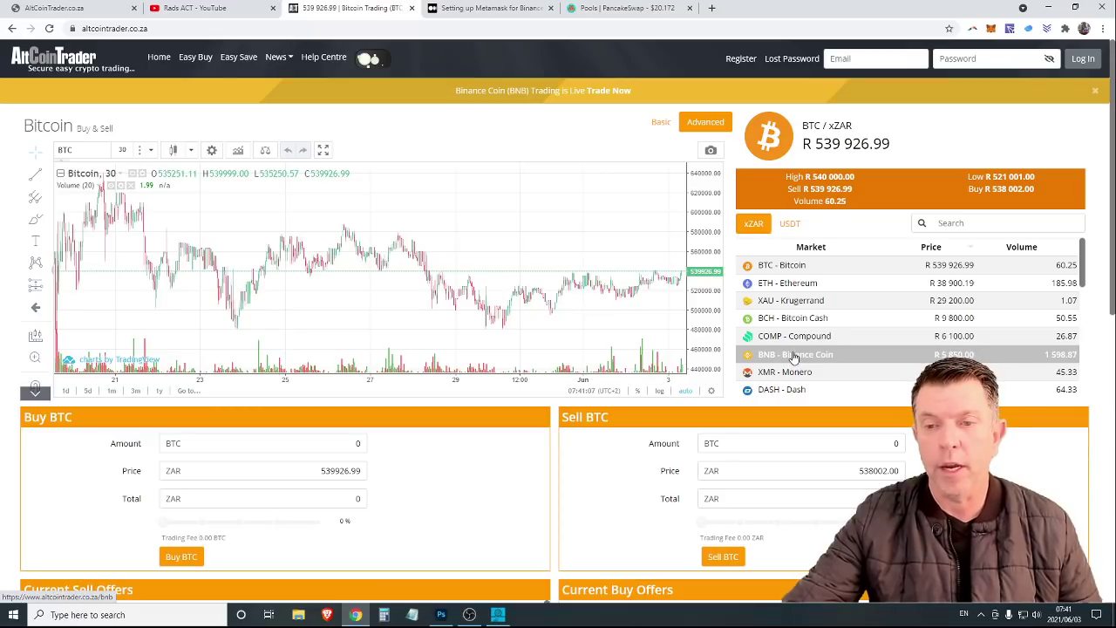
left_click(794, 355)
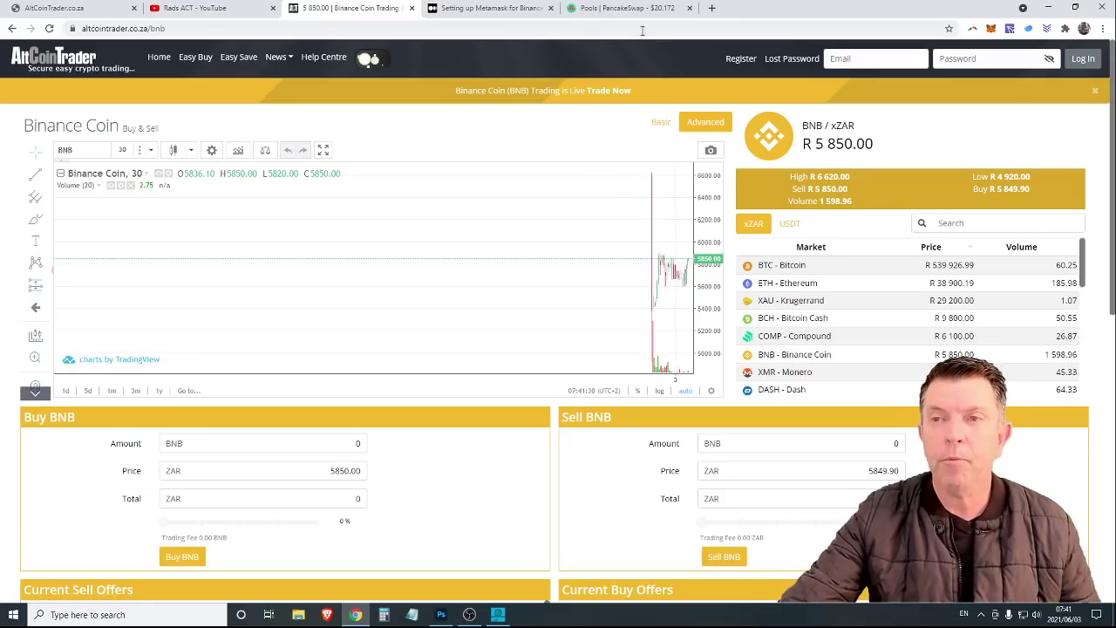
Open the blank Custom RPC network form in the MetaMask wallet
left_click(991, 29)
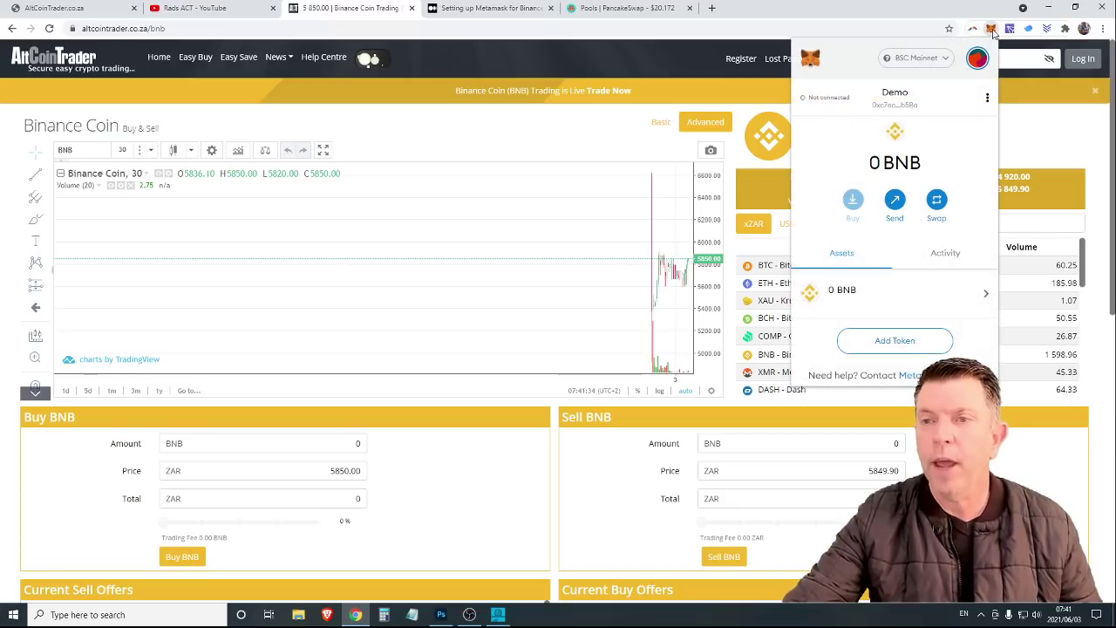
left_click(944, 59)
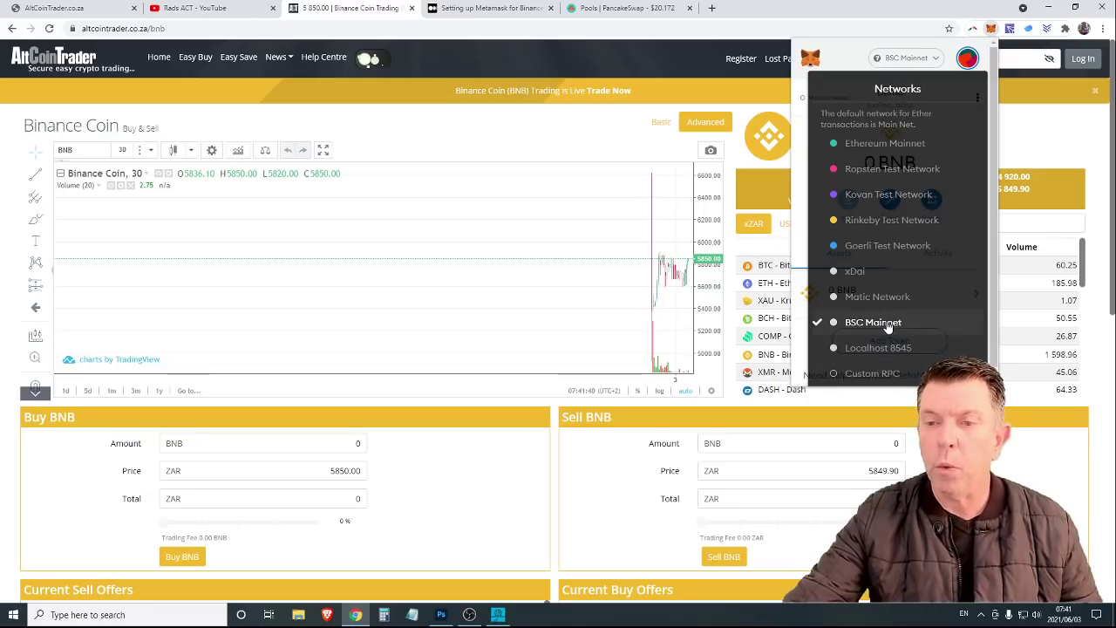
left_click(868, 374)
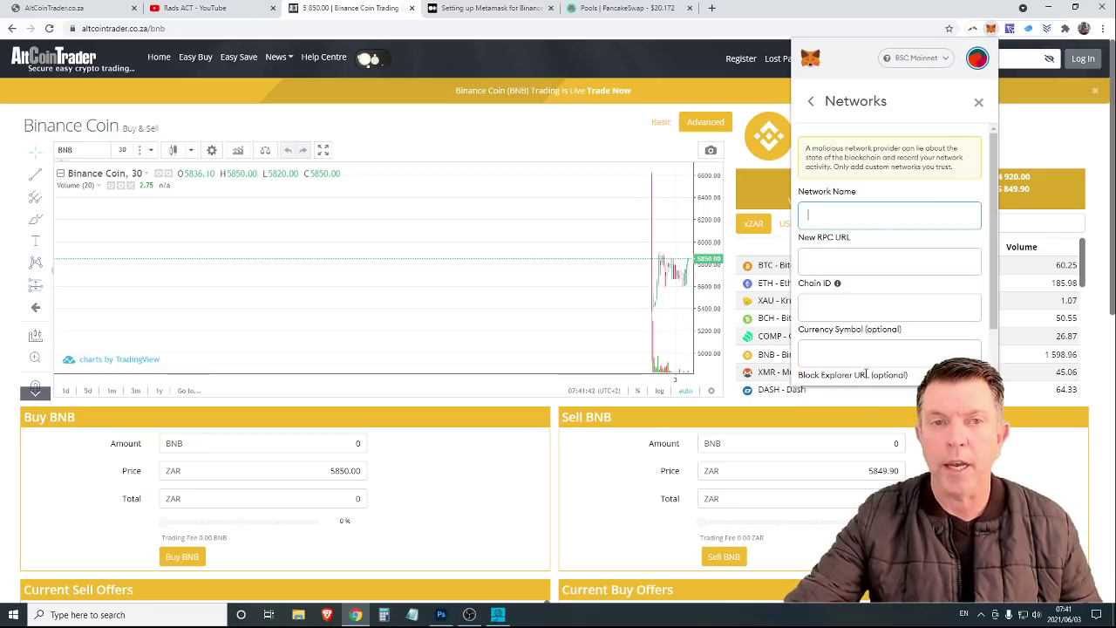
Switch to the Medium guide on setting up Metamask and examine the BSC Mainnet connection details
left_click(468, 11)
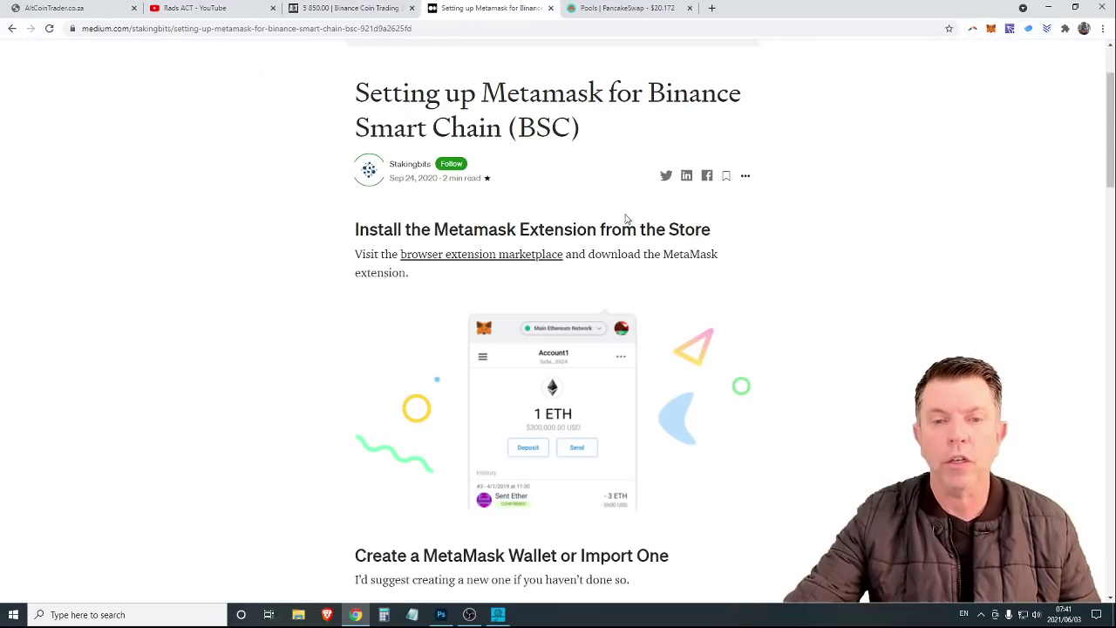
scroll(736, 308, "down", 1)
scroll(736, 308, "down", 6)
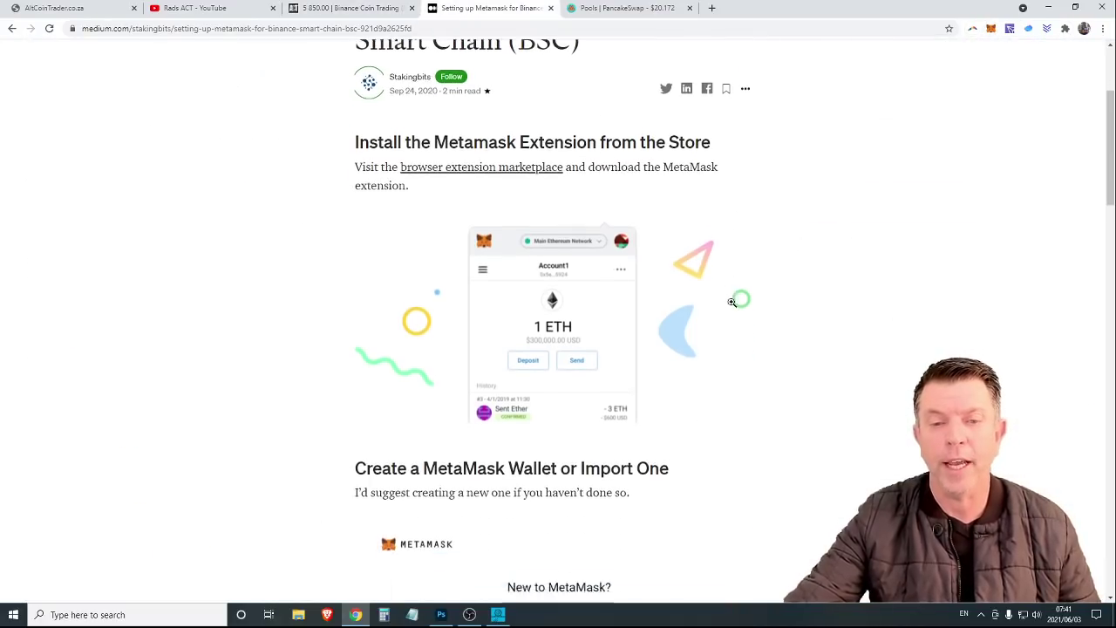
scroll(729, 303, "down", 7)
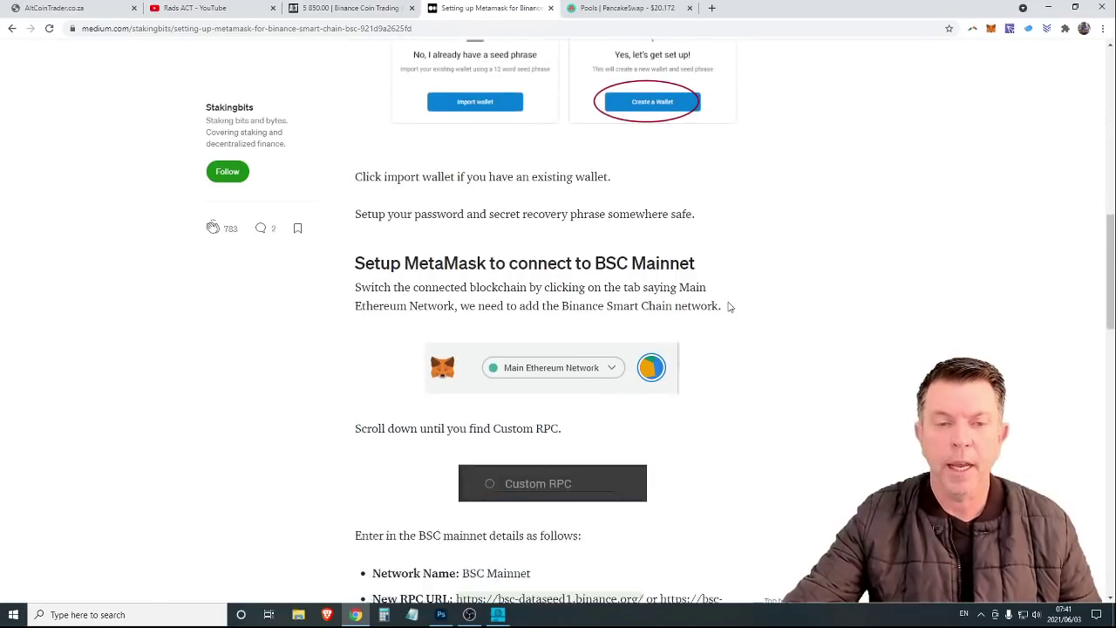
scroll(731, 307, "down", 1)
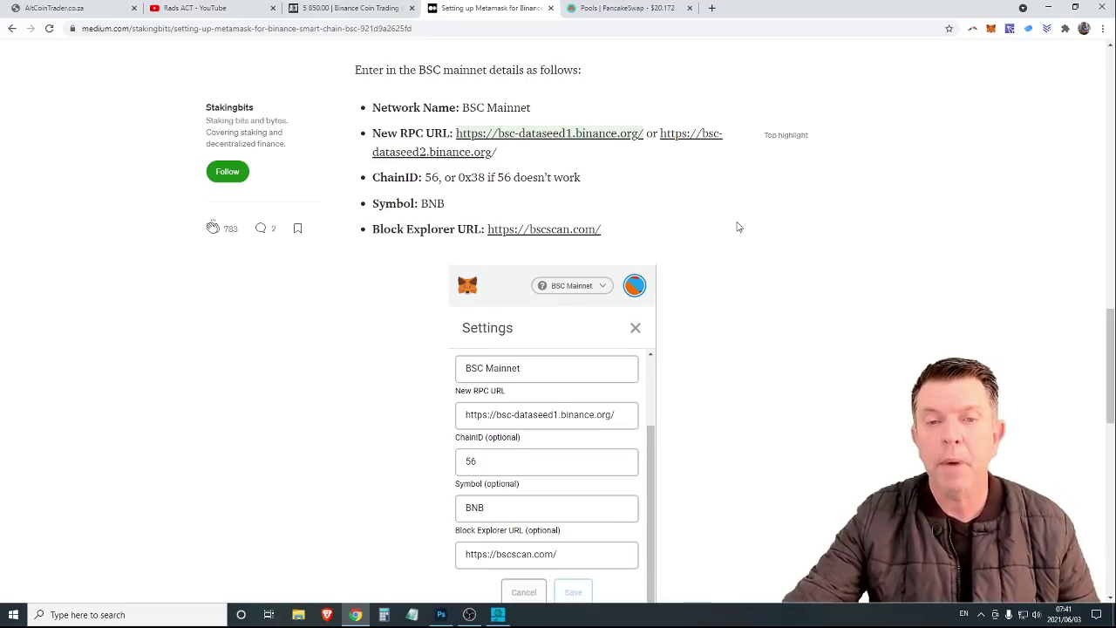
scroll(738, 228, "down", 1)
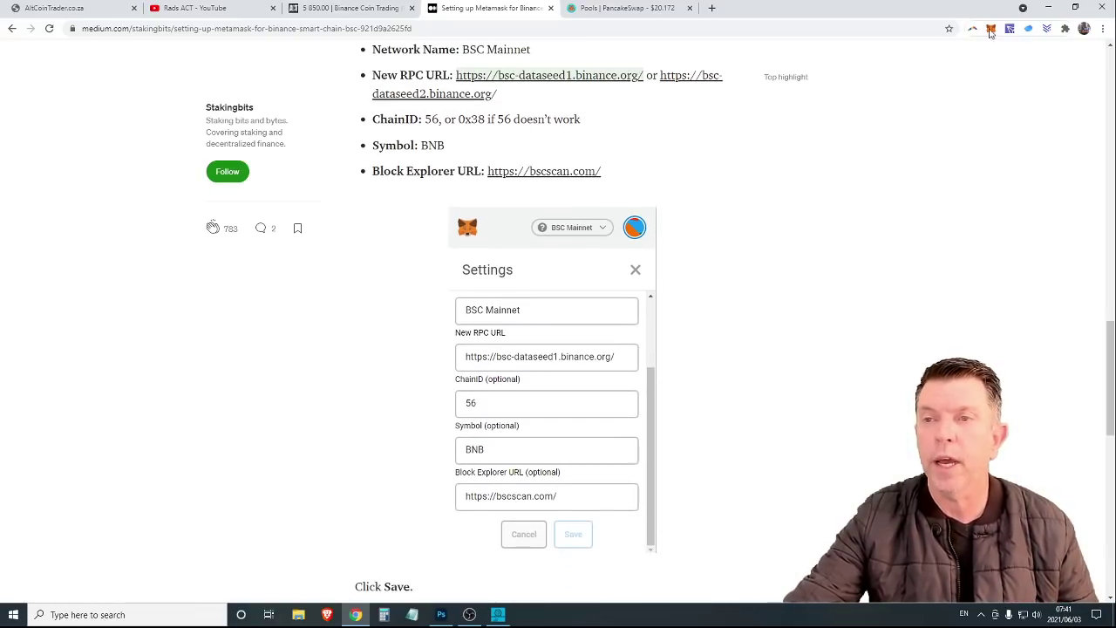
Open the saved BSC Mainnet network in MetaMask and compare its settings with the guide
left_click(990, 29)
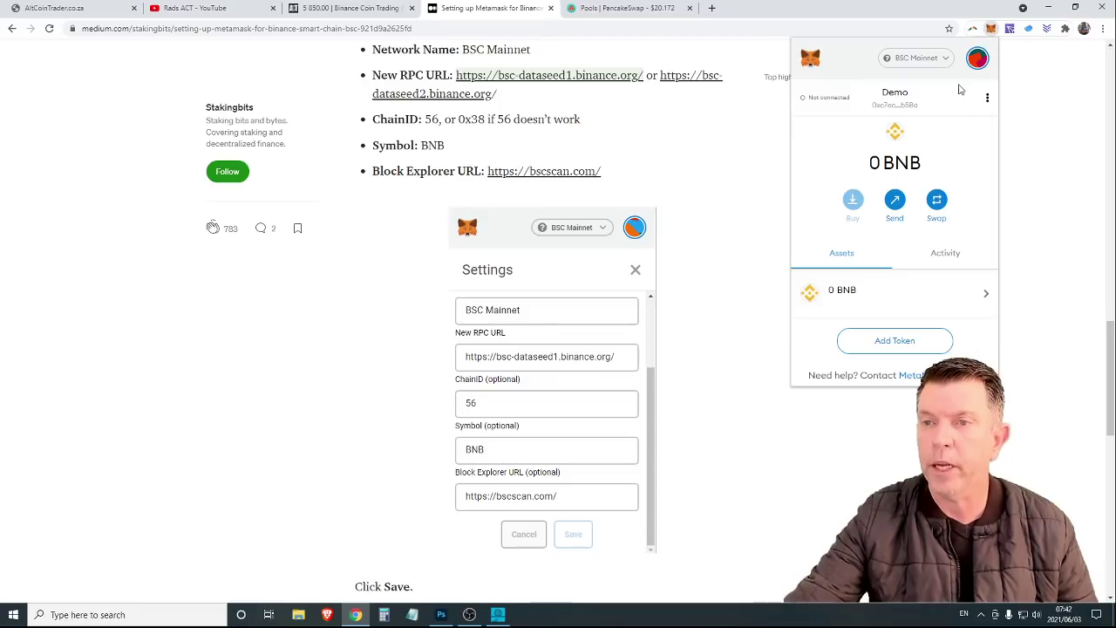
left_click(948, 59)
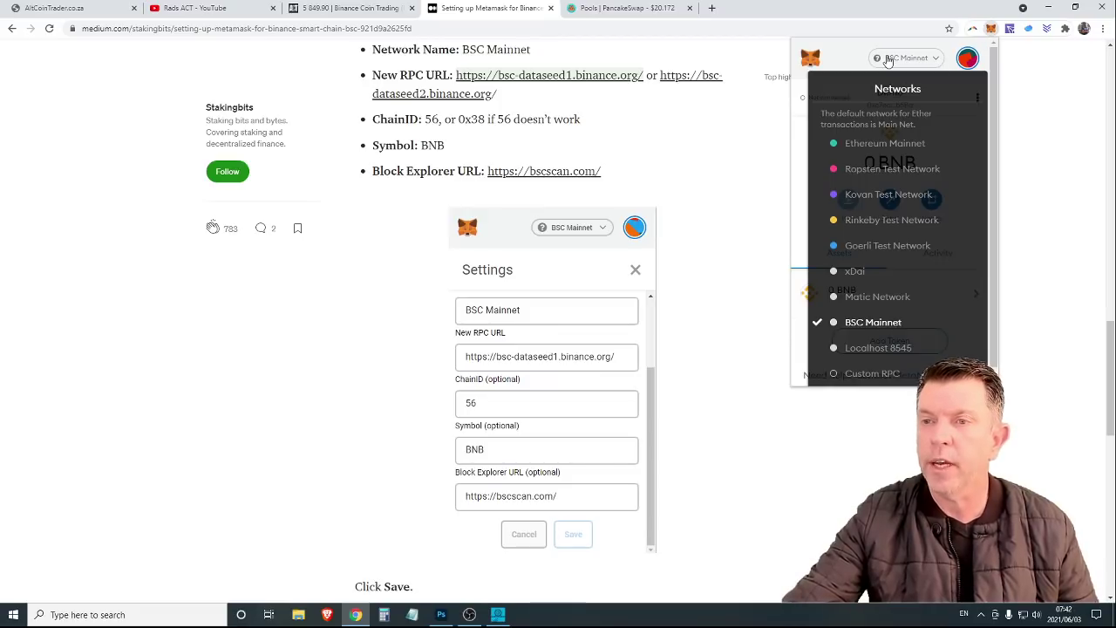
left_click(872, 374)
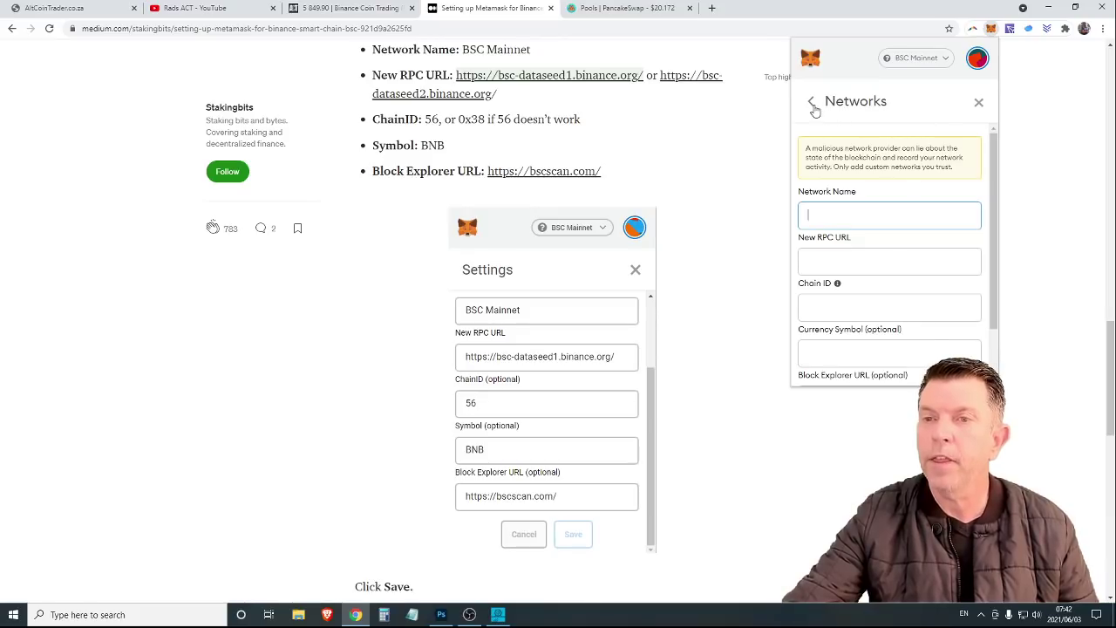
left_click(813, 103)
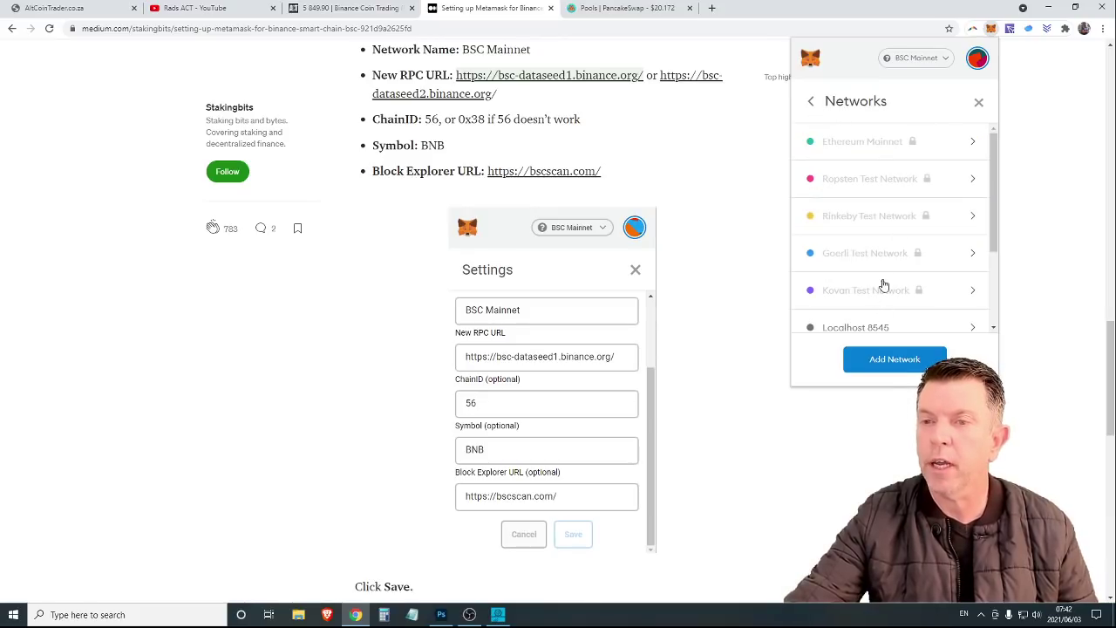
scroll(878, 223, "down", 3)
left_click(870, 254)
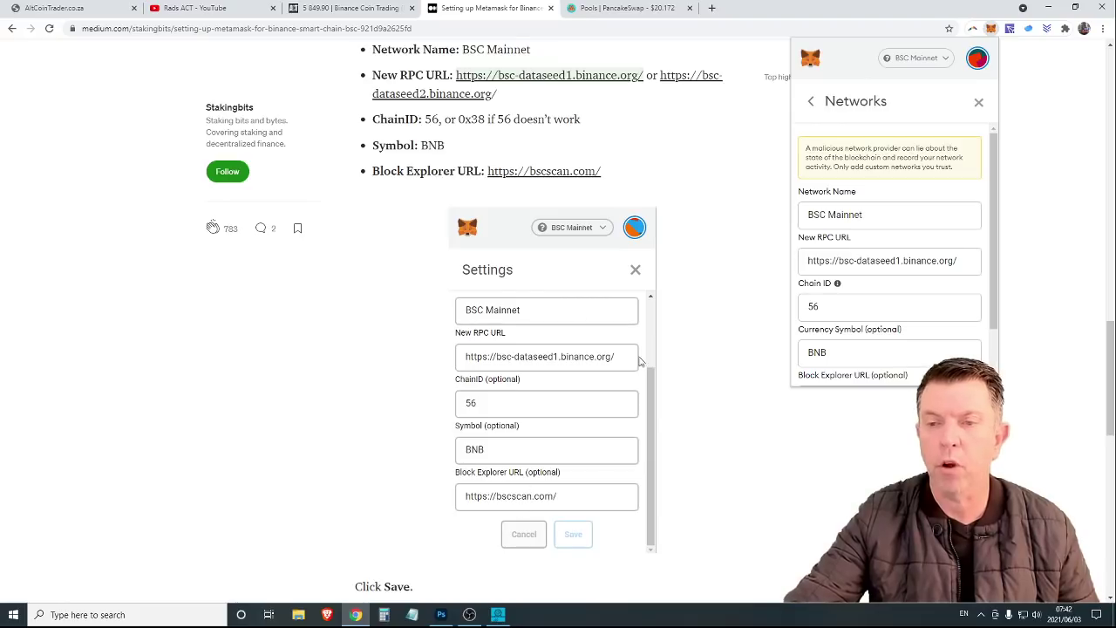
scroll(872, 314, "down", 3)
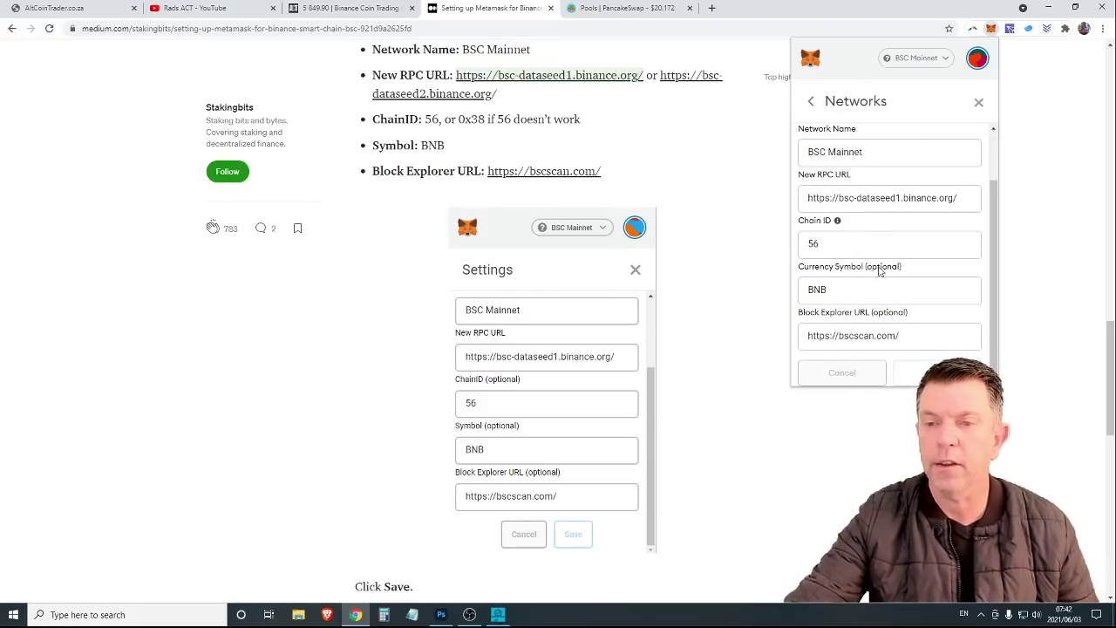
scroll(866, 312, "up", 3)
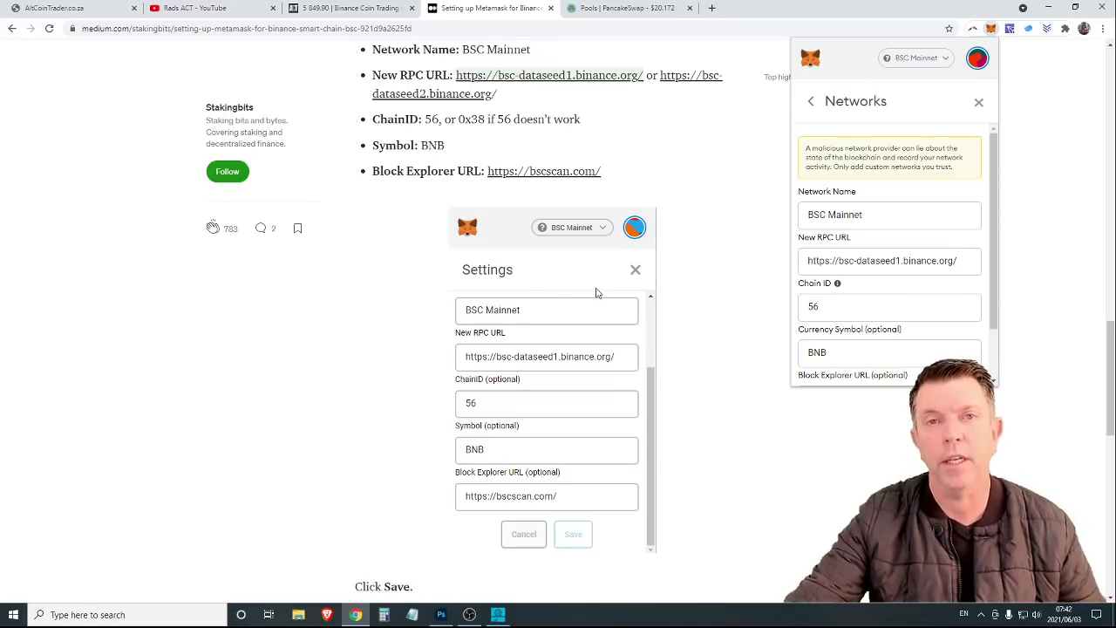
Leave MetaMask's network settings and copy the Demo account's wallet address
scroll(734, 308, "up", 13)
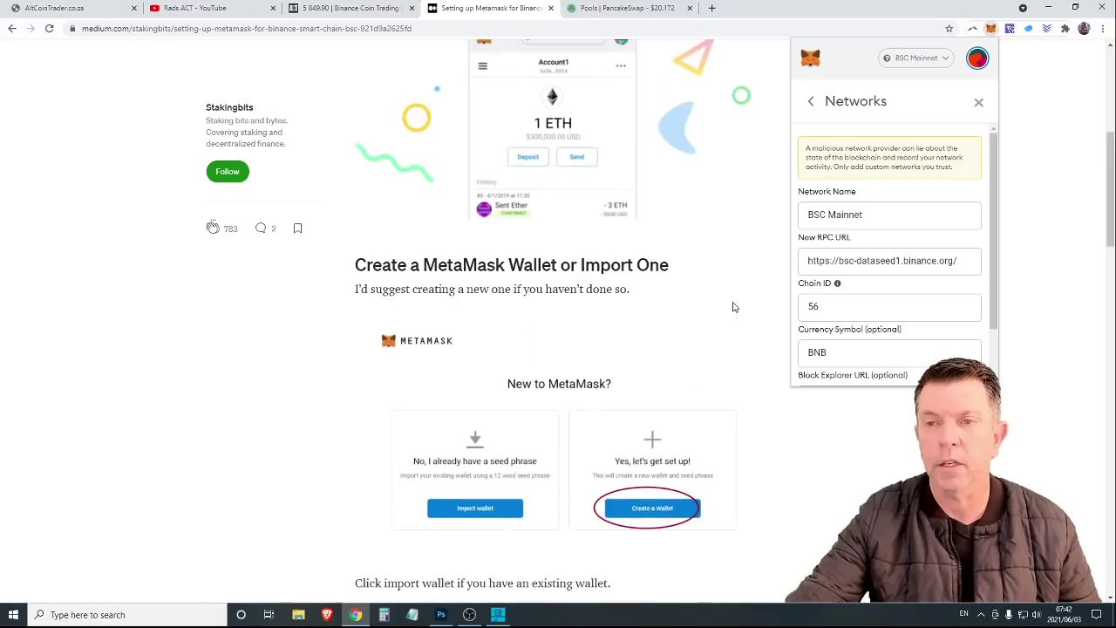
left_click(811, 101)
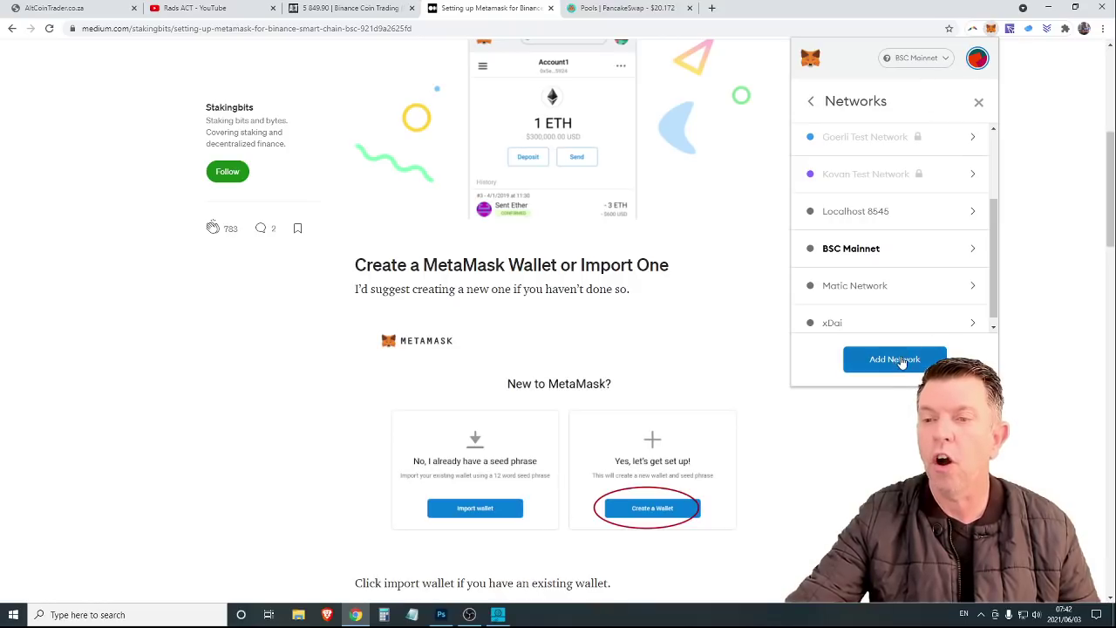
left_click(811, 103)
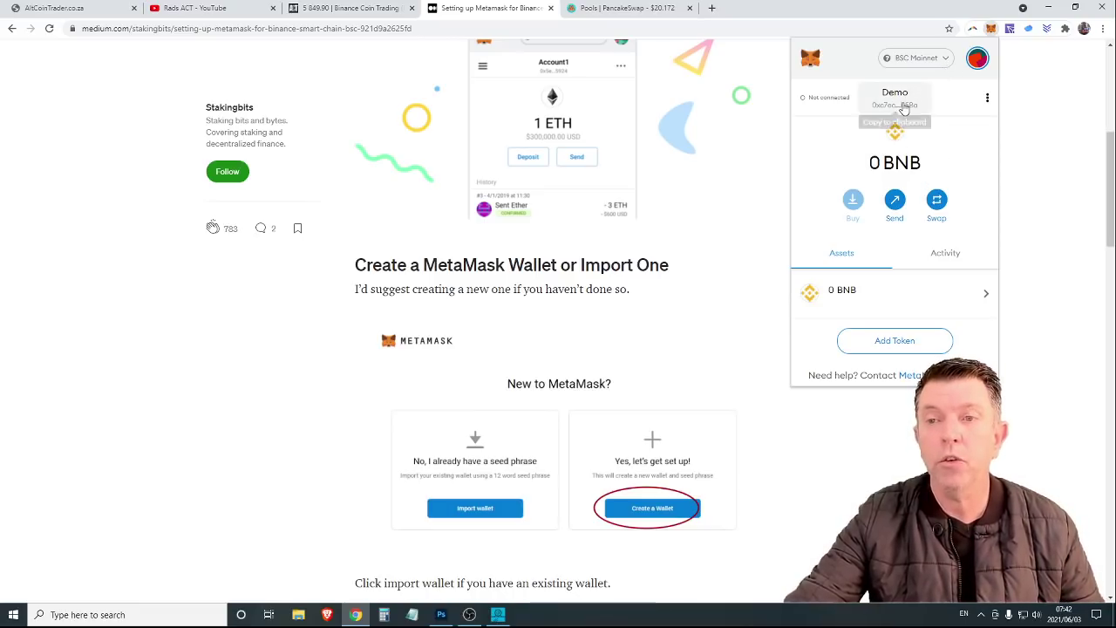
double_click(875, 162)
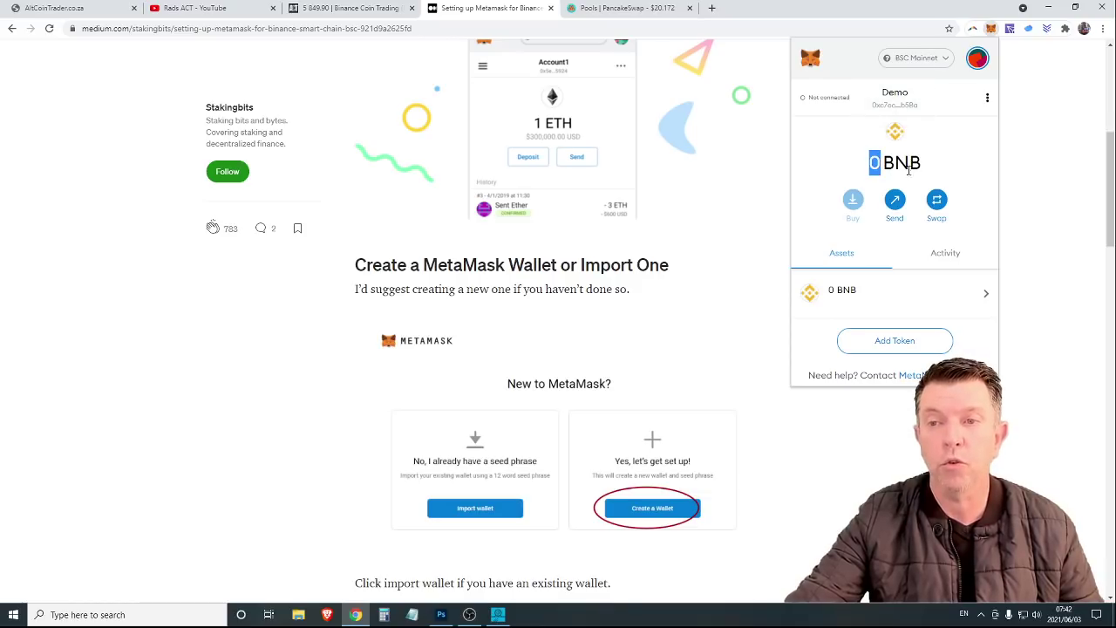
left_click(898, 103)
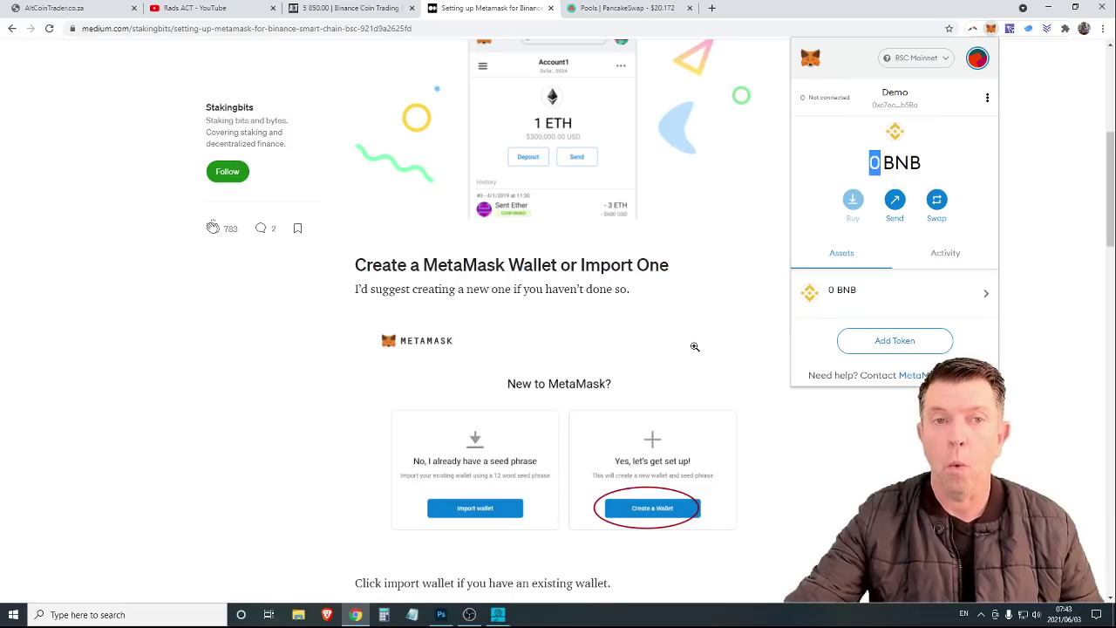
Switch to PancakeSwap and look through its Trade options and the Farms, Pools and Prediction pages
left_click(624, 8)
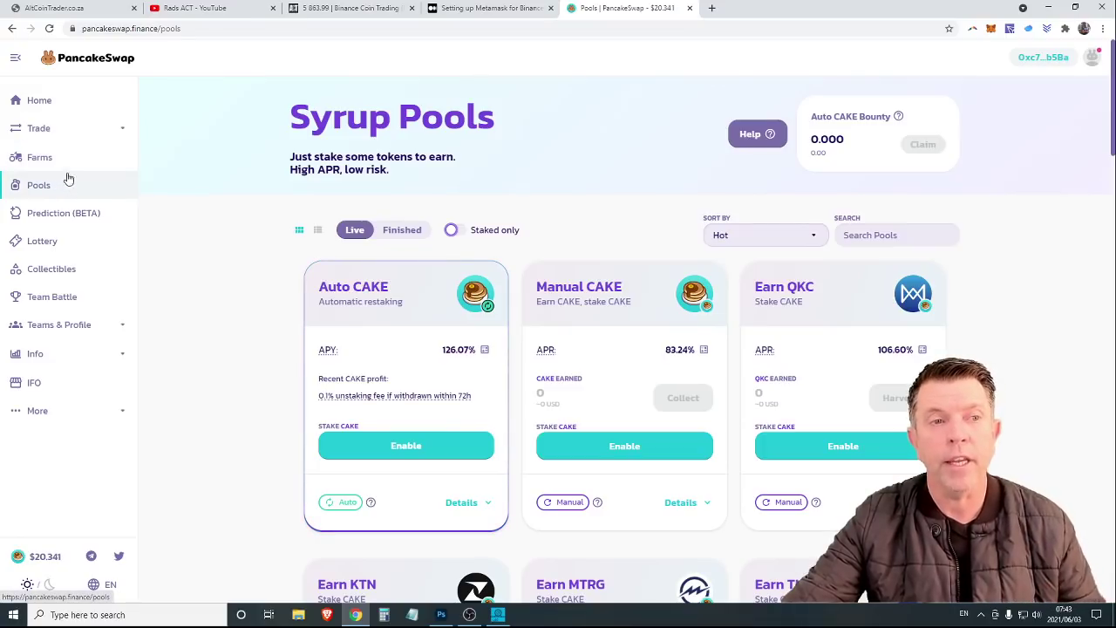
left_click(37, 131)
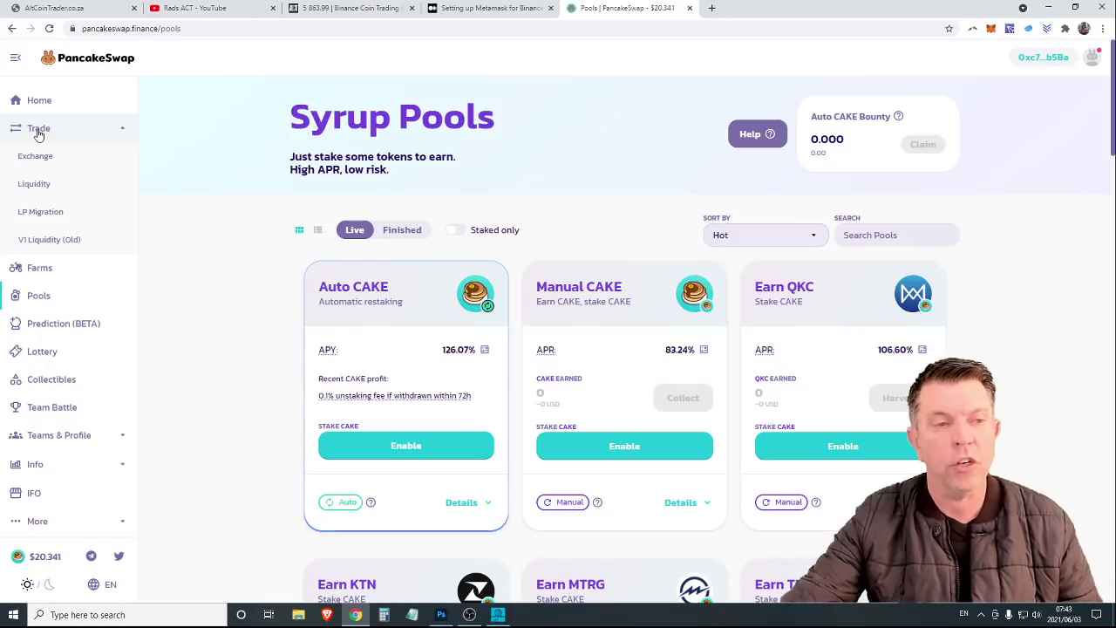
left_click(46, 271)
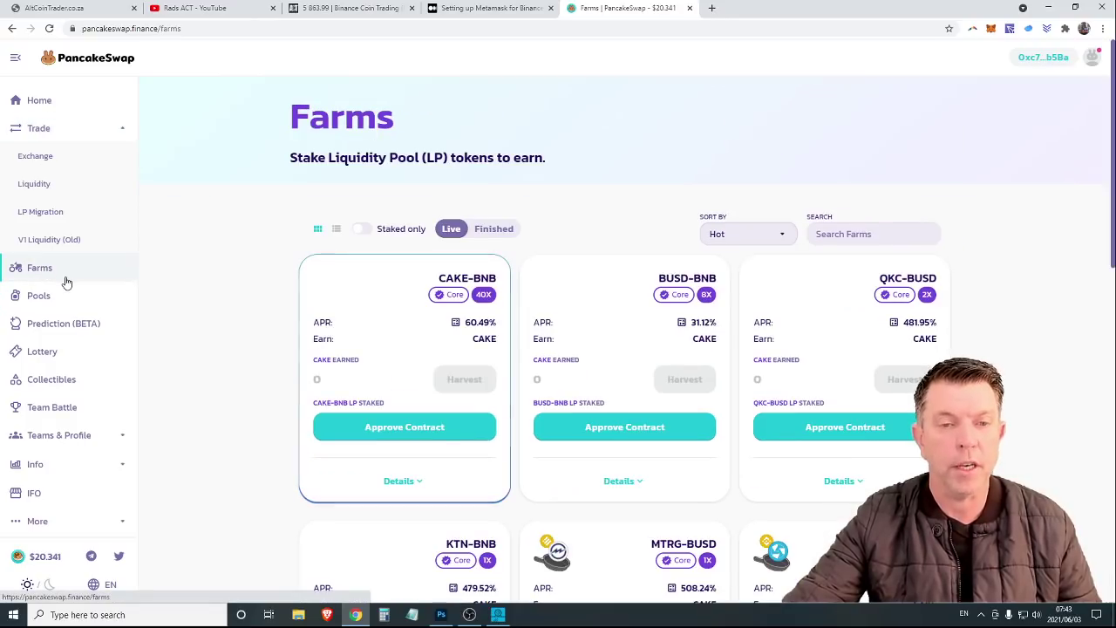
left_click(61, 298)
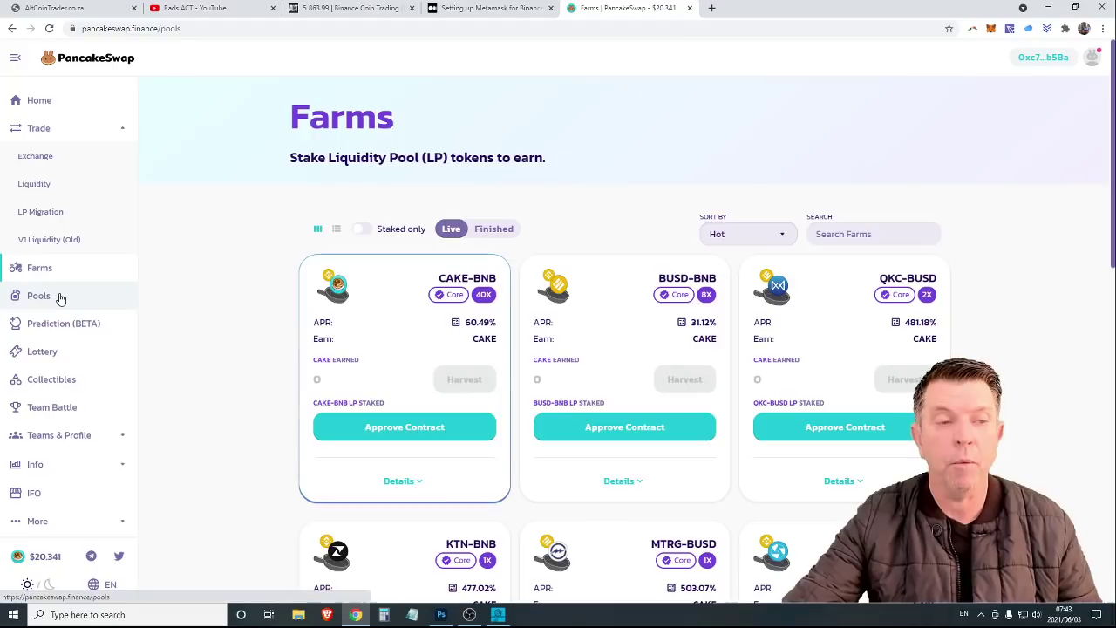
left_click(90, 128)
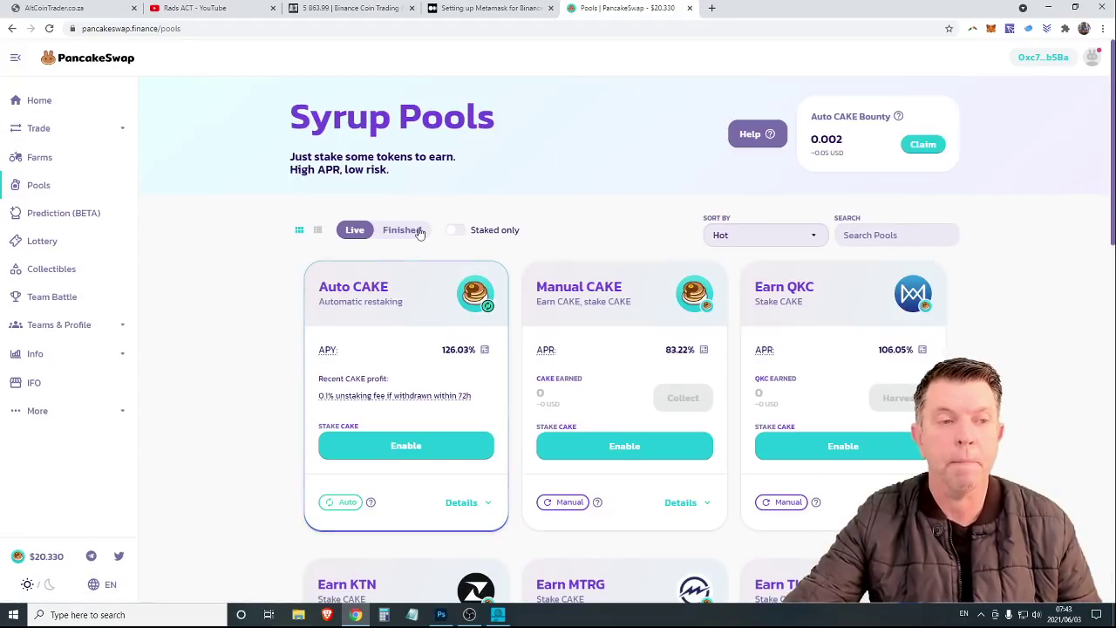
left_click(44, 218)
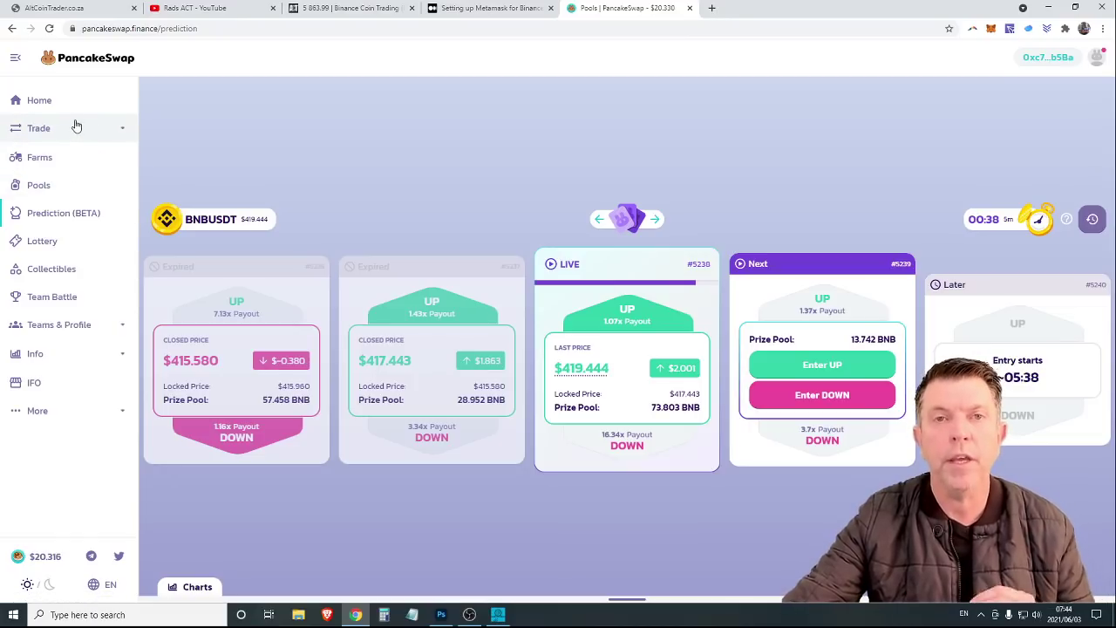
Open the token exchange and set up a swap of 1 BNB for CAKE
left_click(70, 129)
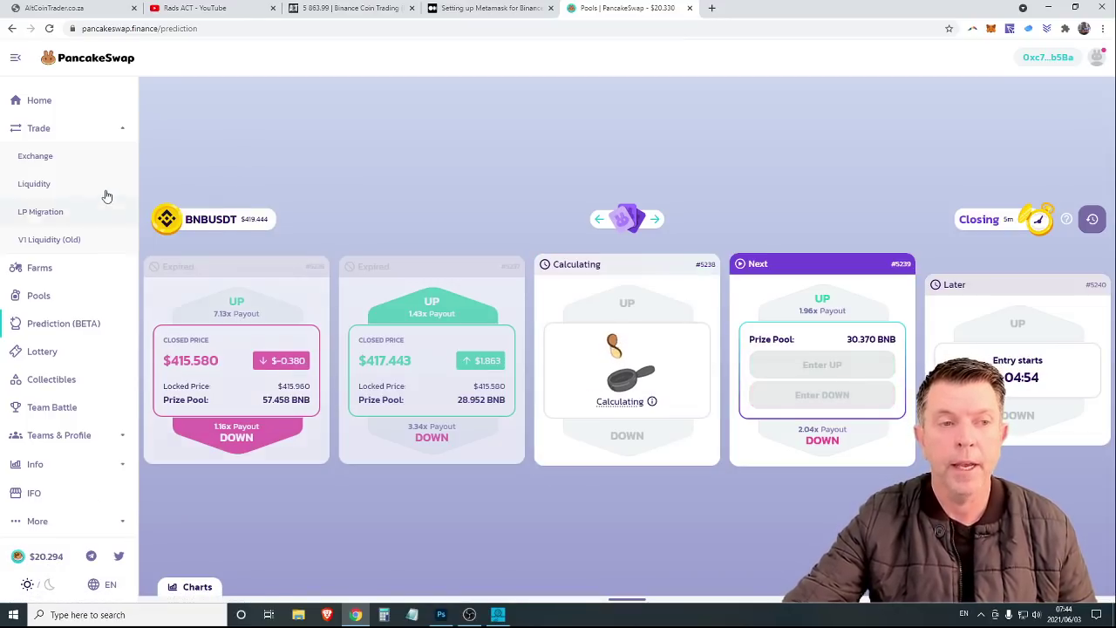
left_click(35, 156)
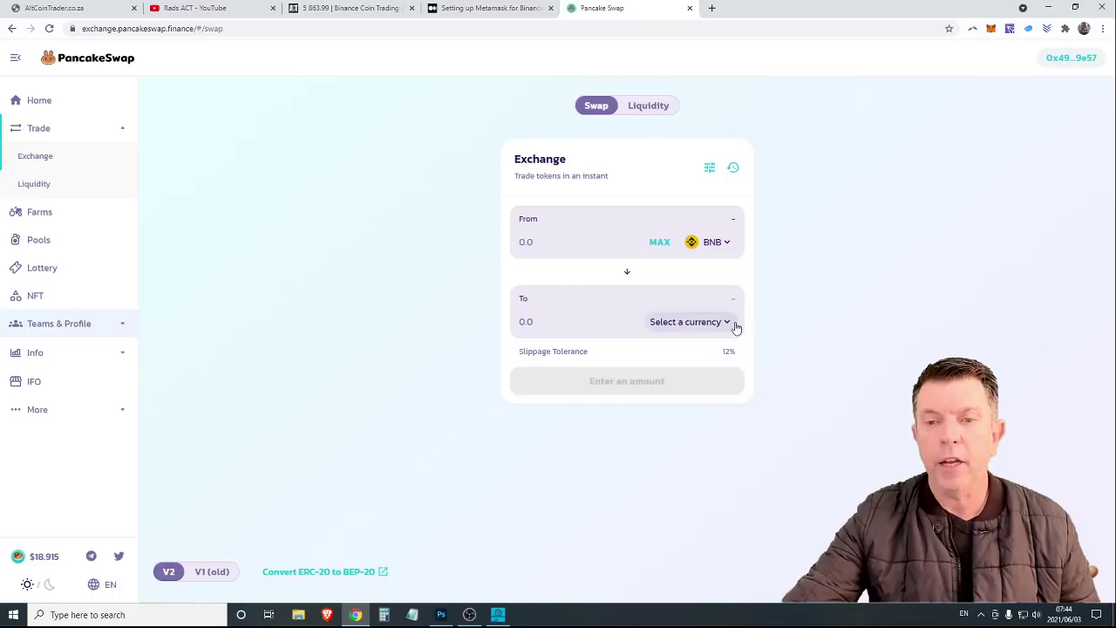
left_click(729, 324)
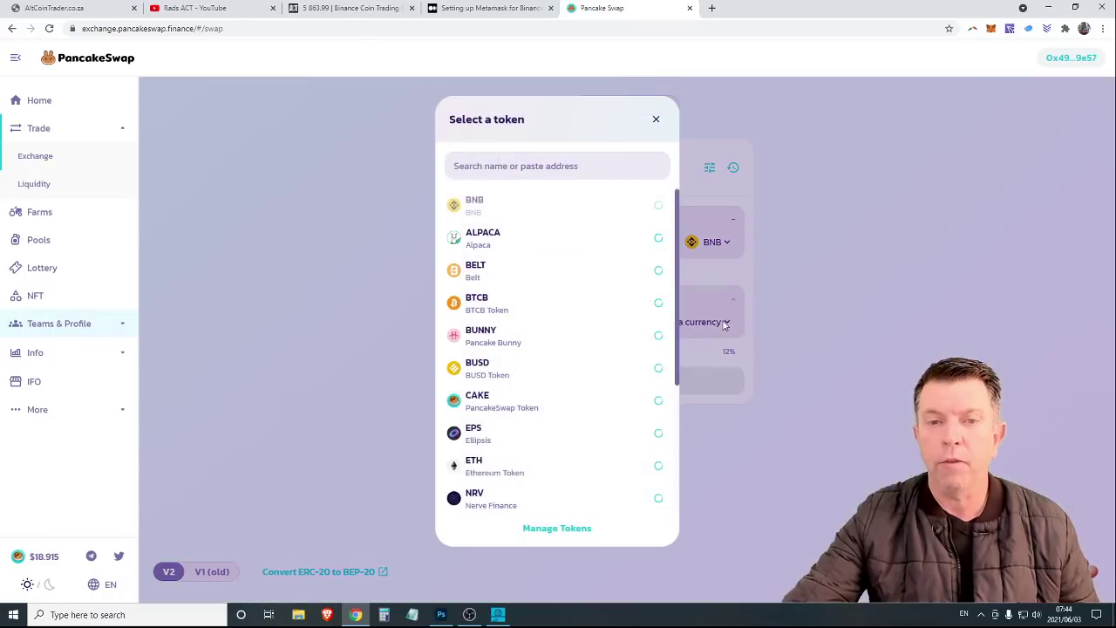
left_click(518, 171)
type("cake")
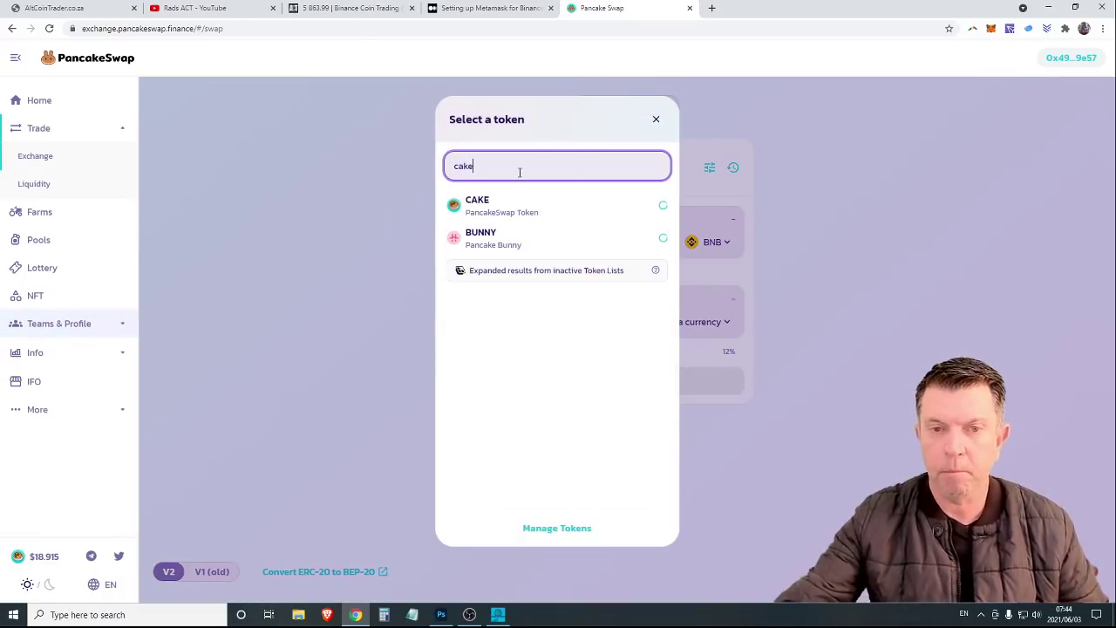
left_click(490, 206)
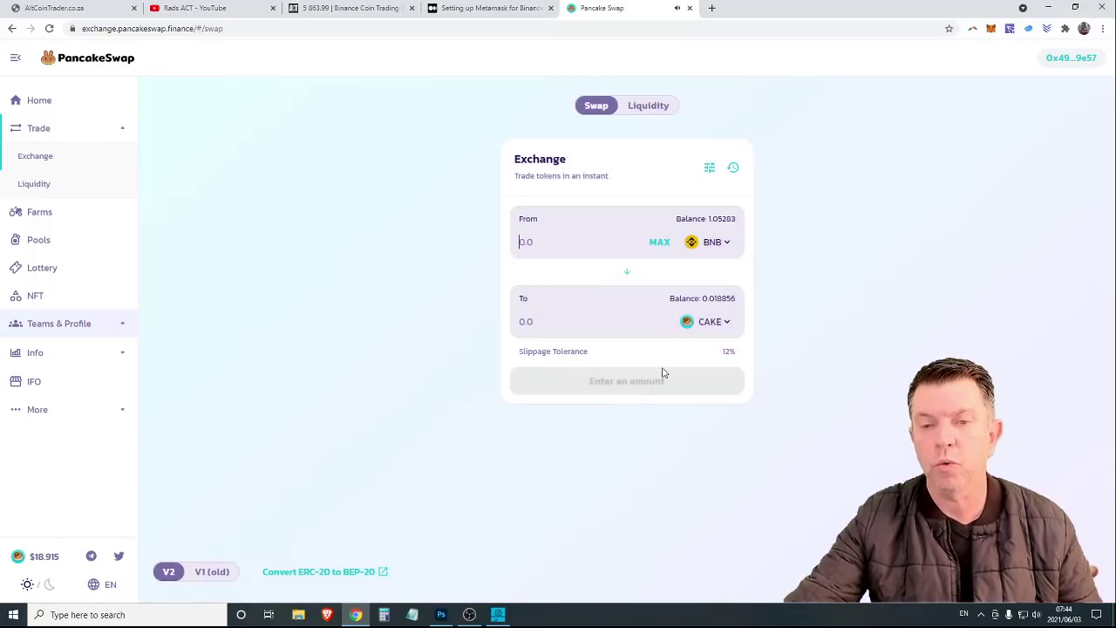
type("1")
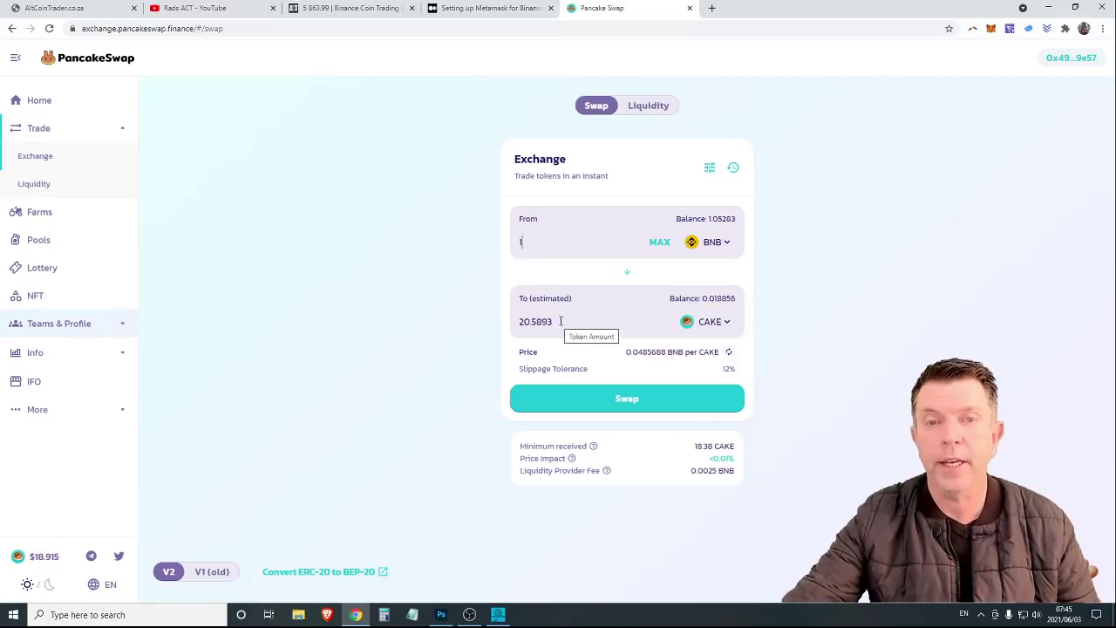
Check the Demo account in MetaMask and view its form for adding a custom token, without adding one
left_click(992, 28)
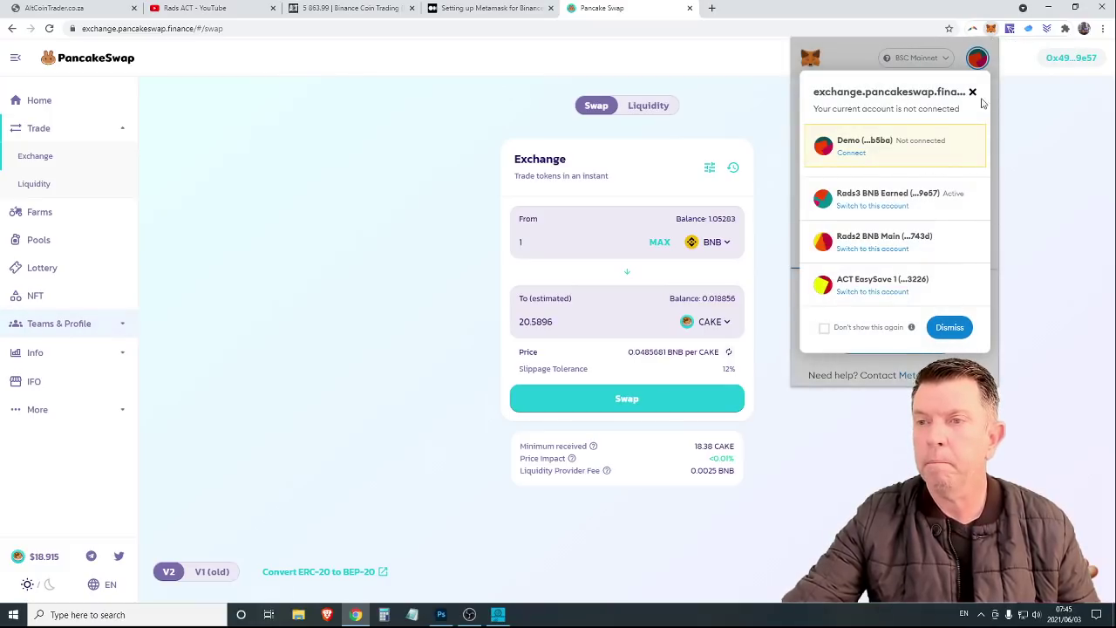
left_click(973, 92)
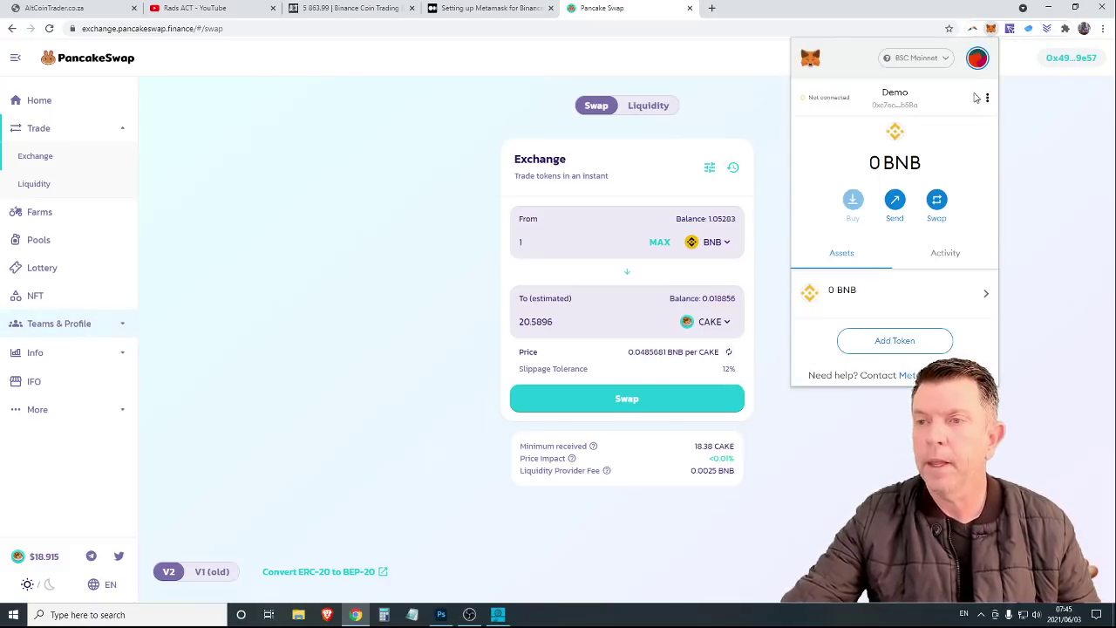
left_click(904, 343)
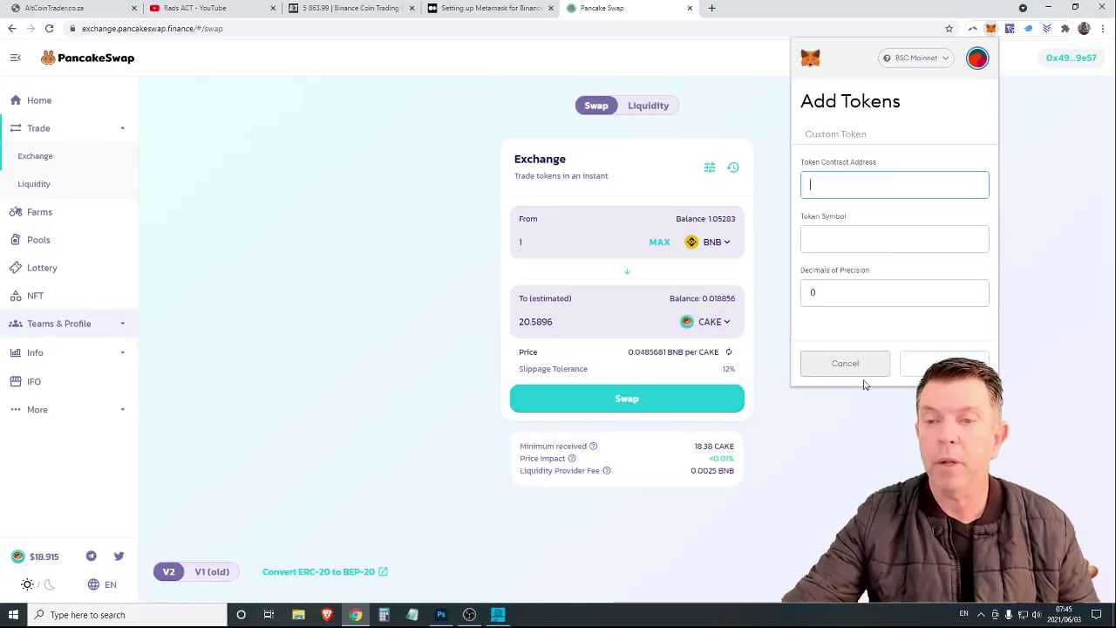
left_click(839, 416)
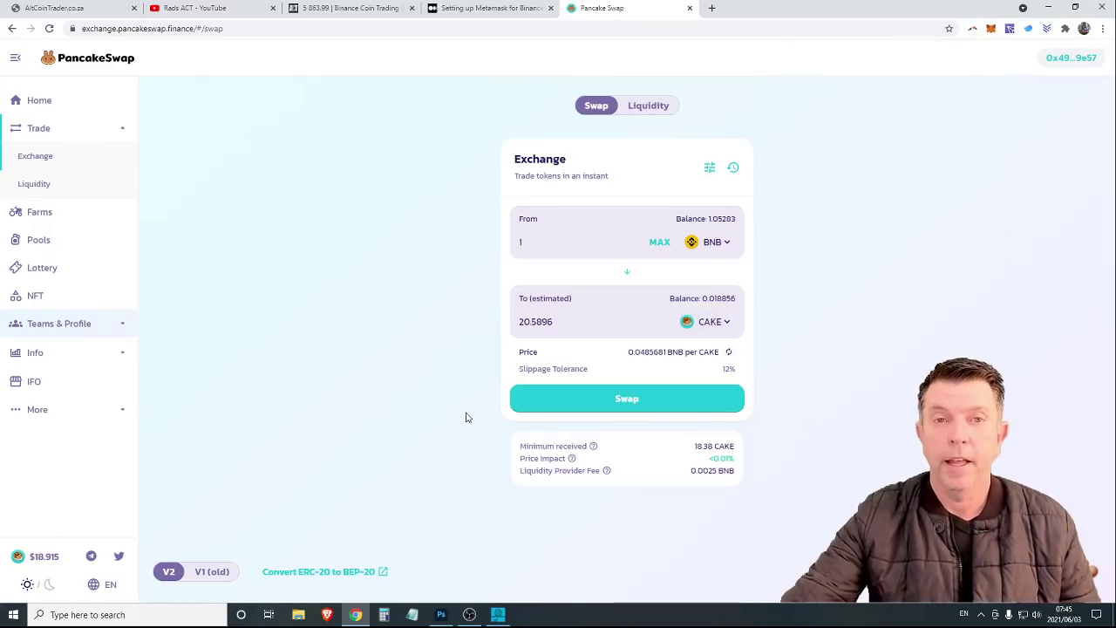
Go to the Syrup Pools page and compare the Auto CAKE pool with the Manual CAKE pool
left_click(48, 248)
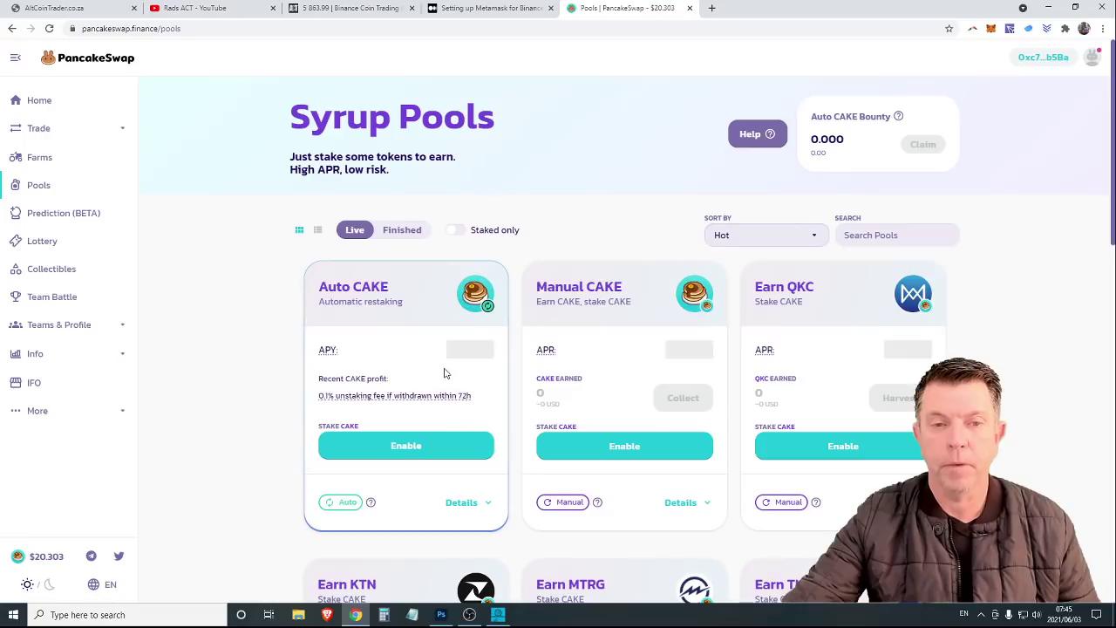
scroll(444, 371, "down", 2)
scroll(445, 371, "down", 1)
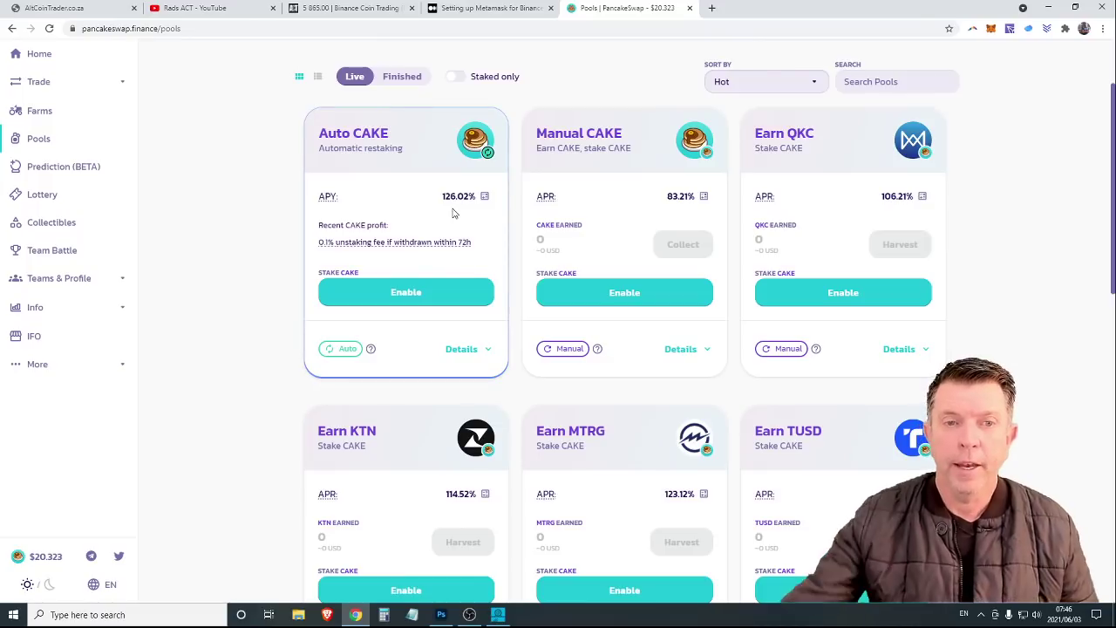
left_click_drag(321, 133, 350, 133)
left_click_drag(538, 133, 583, 133)
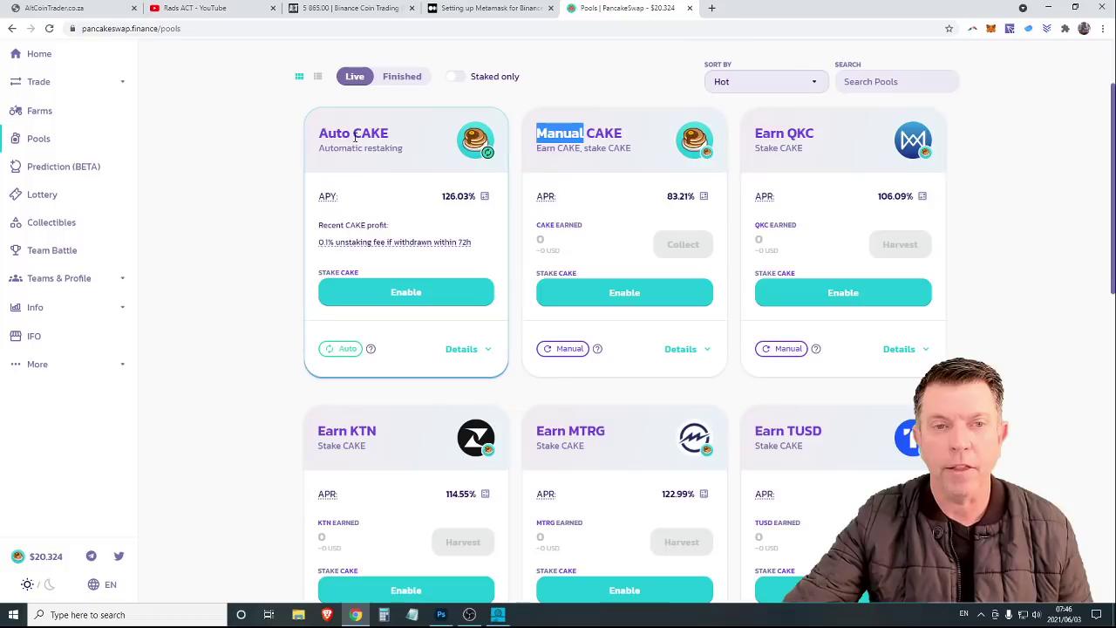
left_click_drag(319, 133, 351, 133)
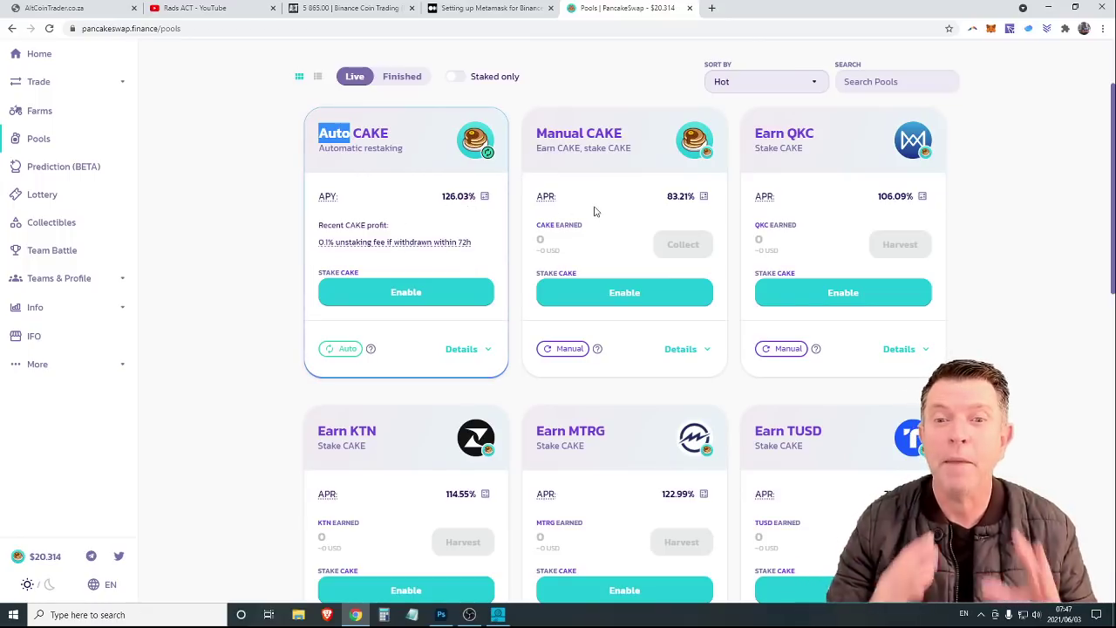
left_click(421, 205)
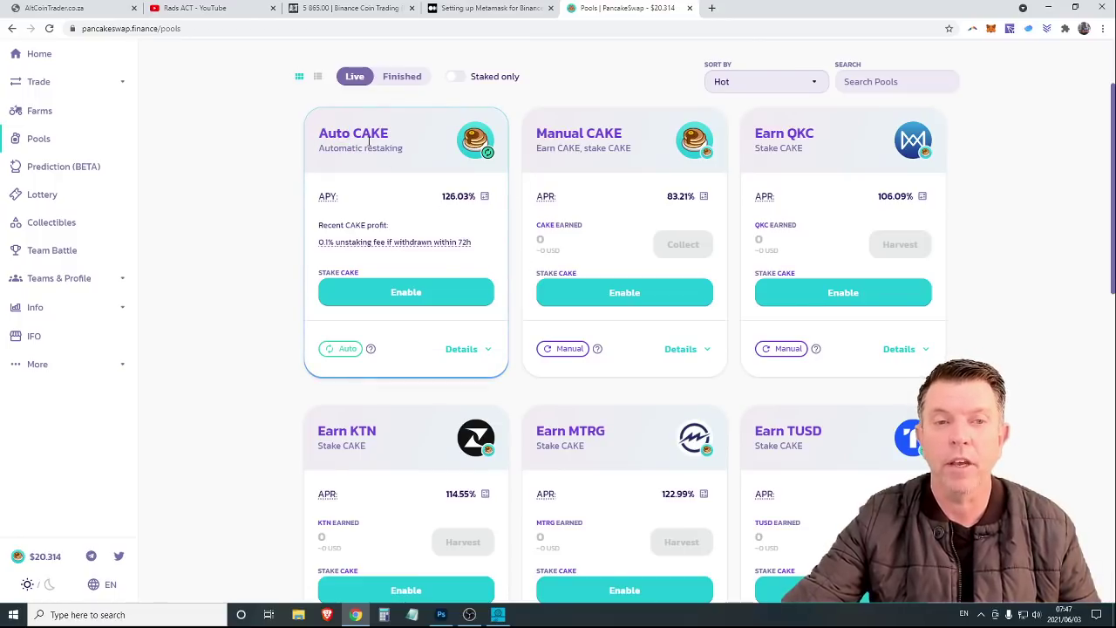
left_click_drag(536, 133, 585, 132)
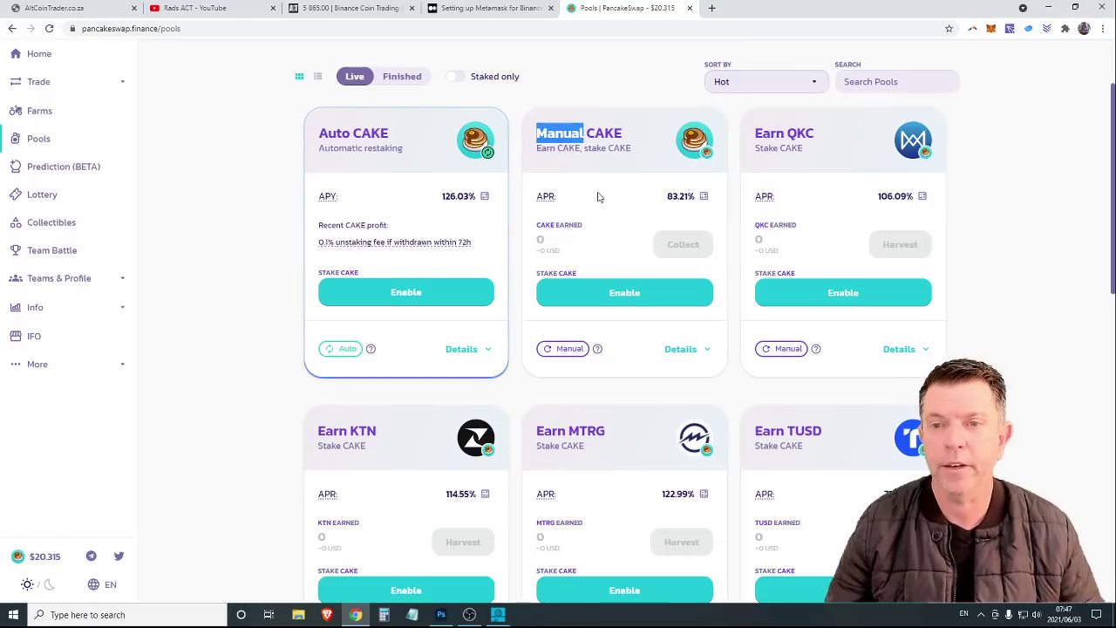
Look through the pools that pay other tokens for staked CAKE, such as Earn TUSD, and review the Manual CAKE pool's APR
scroll(611, 213, "down", 2)
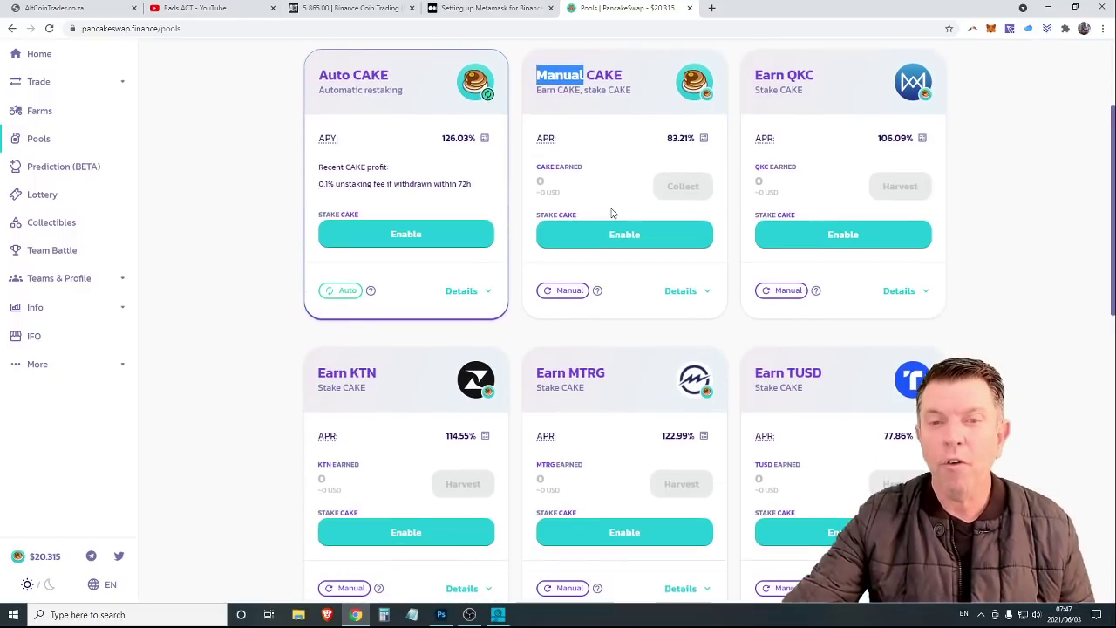
scroll(667, 165, "down", 2)
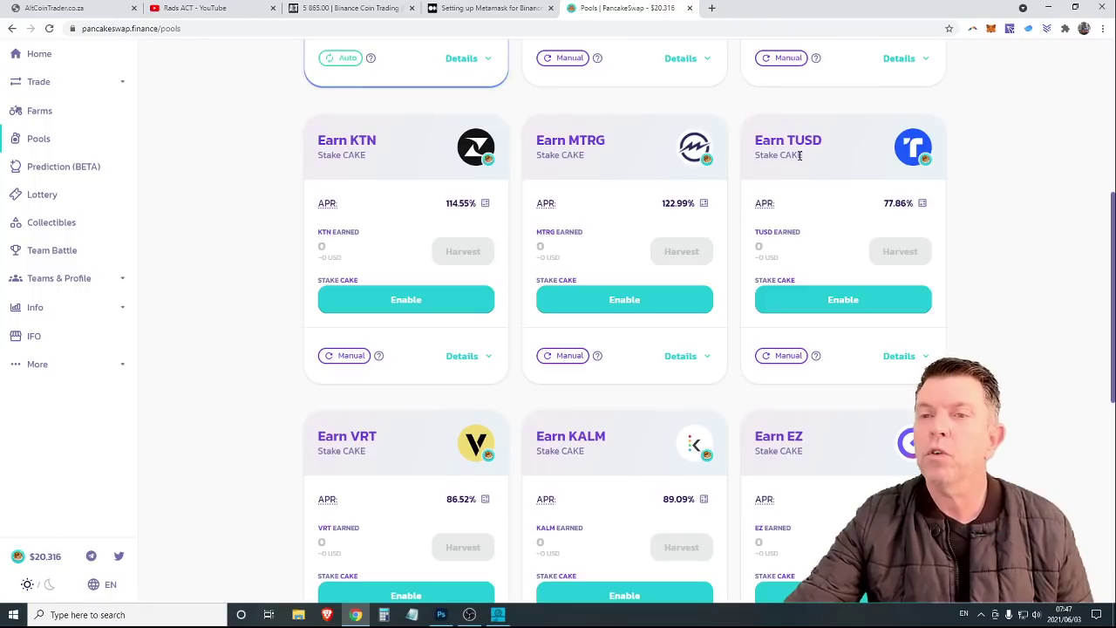
left_click_drag(756, 137, 831, 142)
left_click(846, 167)
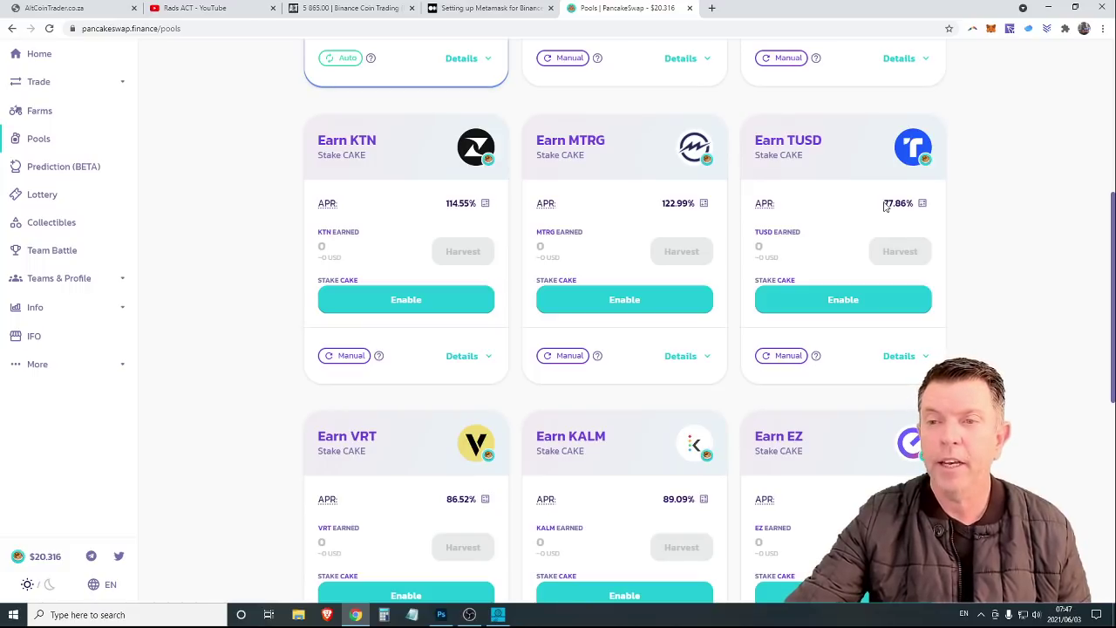
scroll(832, 248, "up", 3)
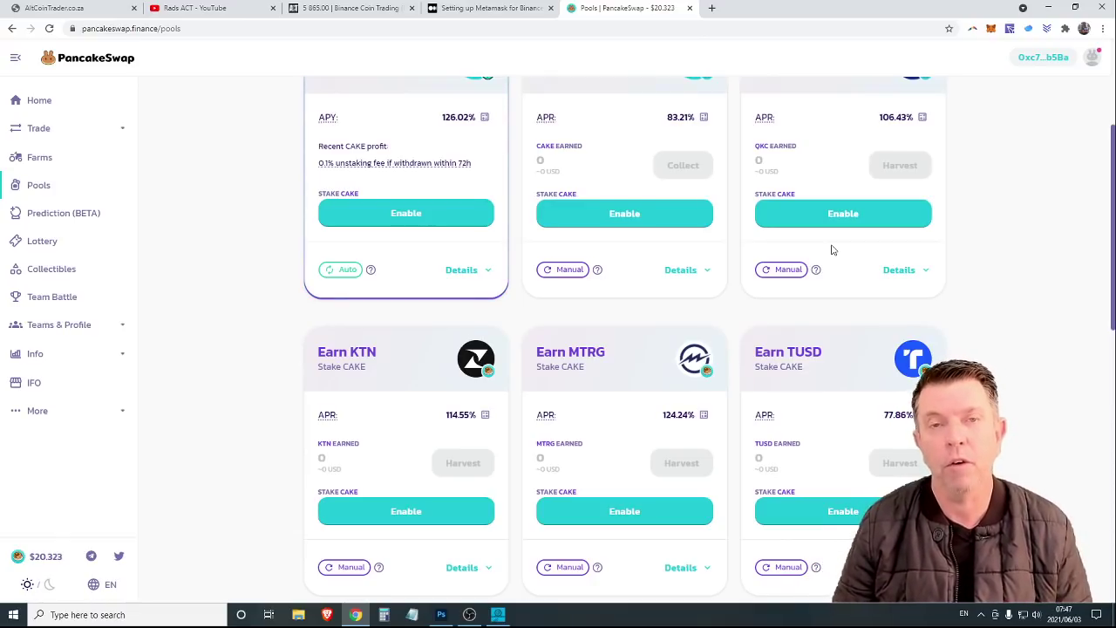
scroll(620, 274, "up", 2)
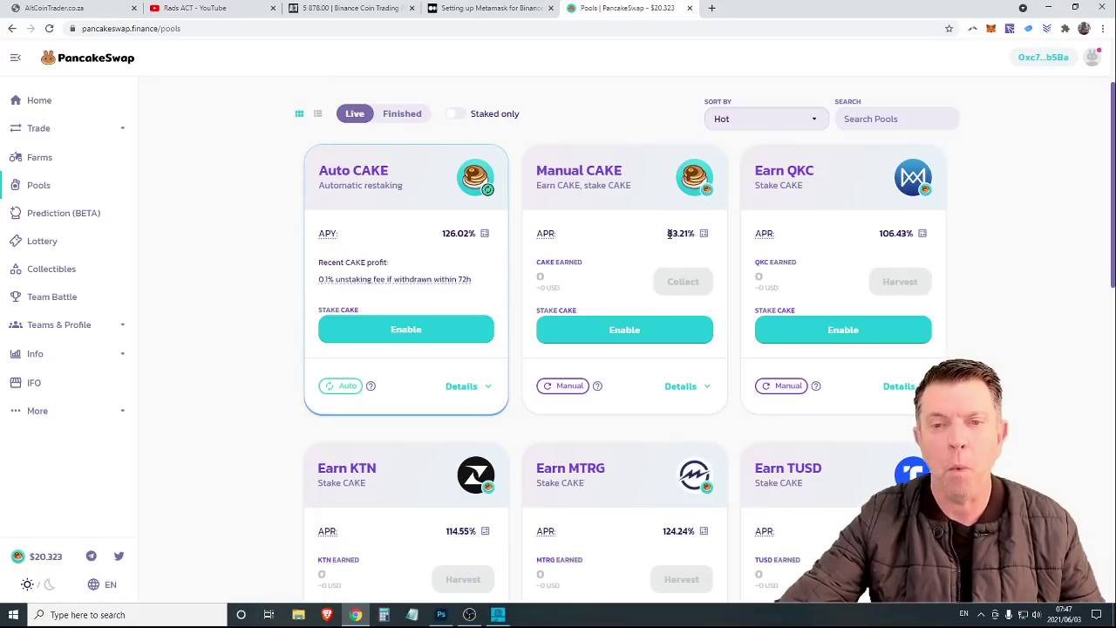
left_click_drag(668, 233, 679, 233)
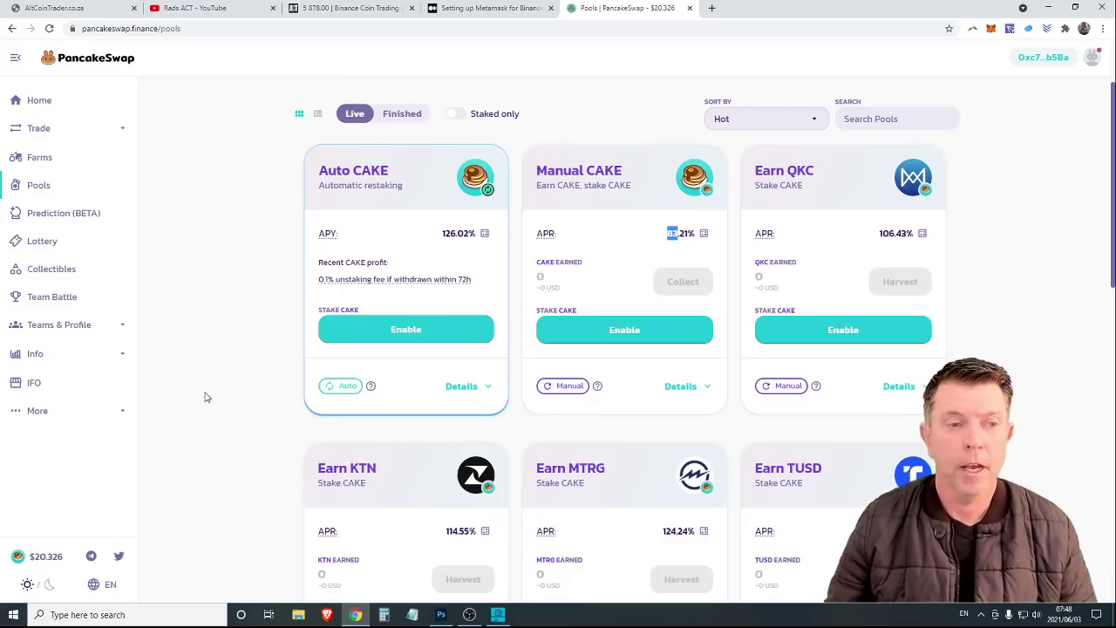
scroll(218, 366, "up", 2)
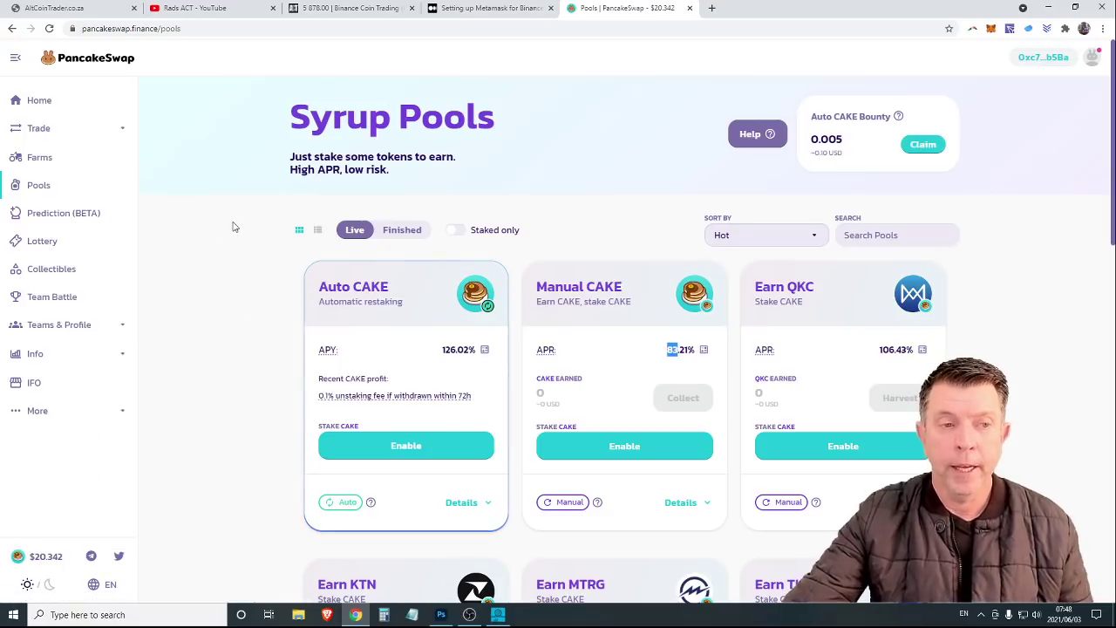
Go to the Farms page and examine the APR of the CAKE-BNB farm
left_click(42, 158)
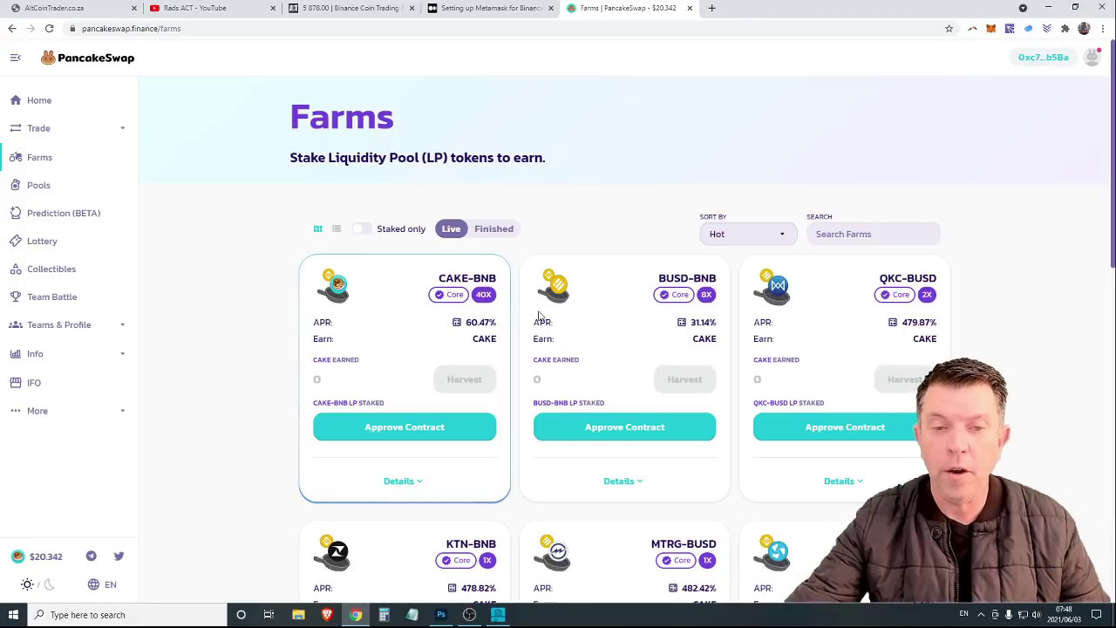
left_click_drag(467, 322, 499, 325)
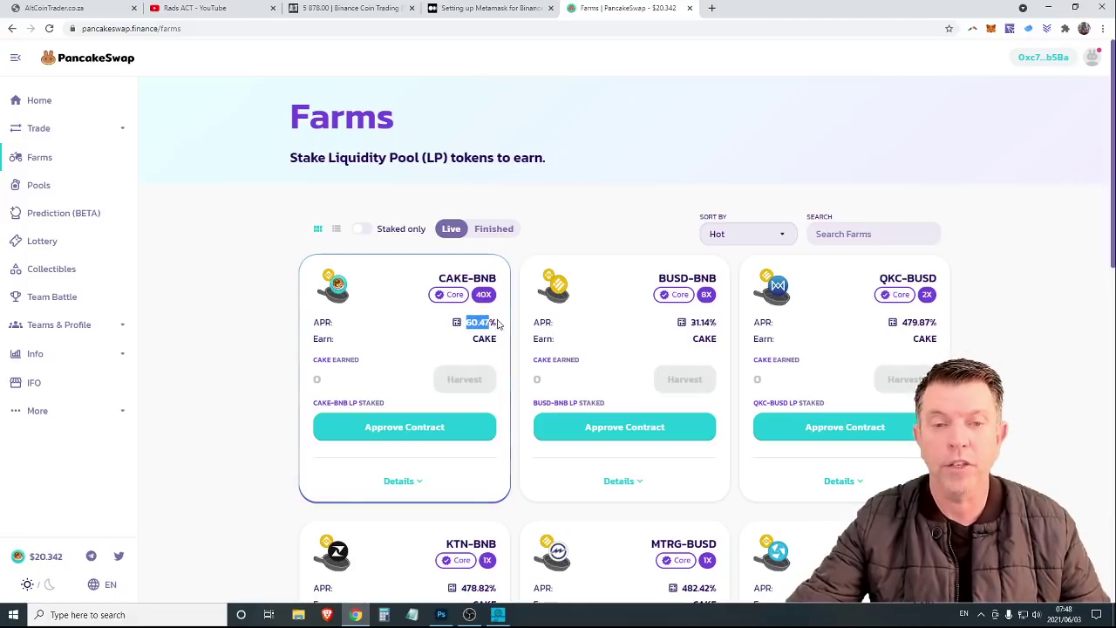
left_click(445, 278)
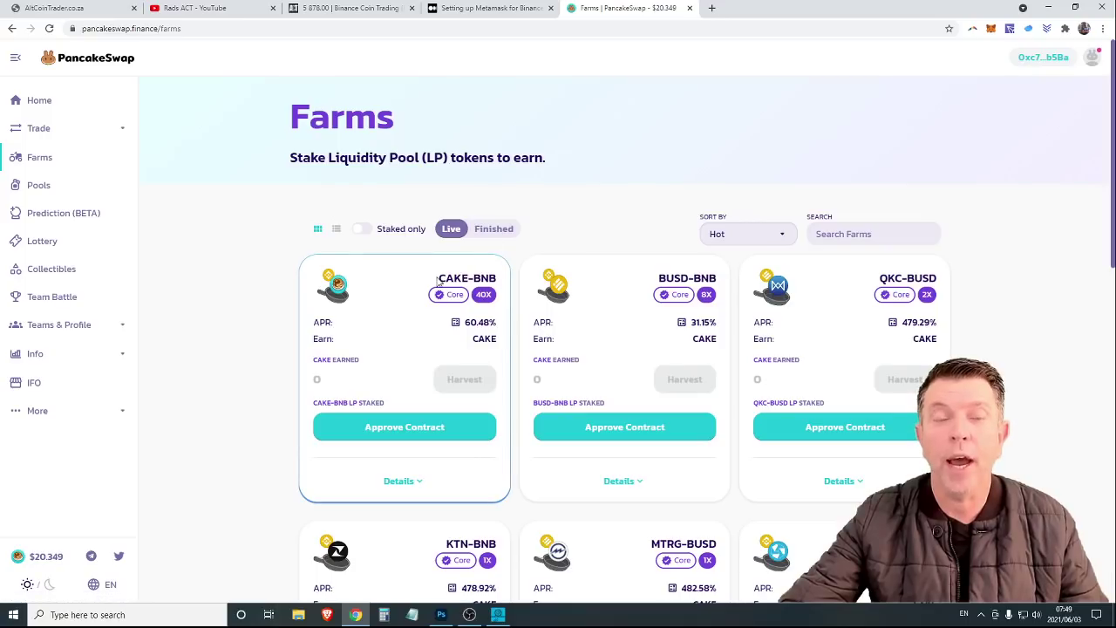
Browse the other farms and examine the TUSD-BUSD stablecoin pair
scroll(589, 360, "down", 4)
scroll(589, 360, "down", 1)
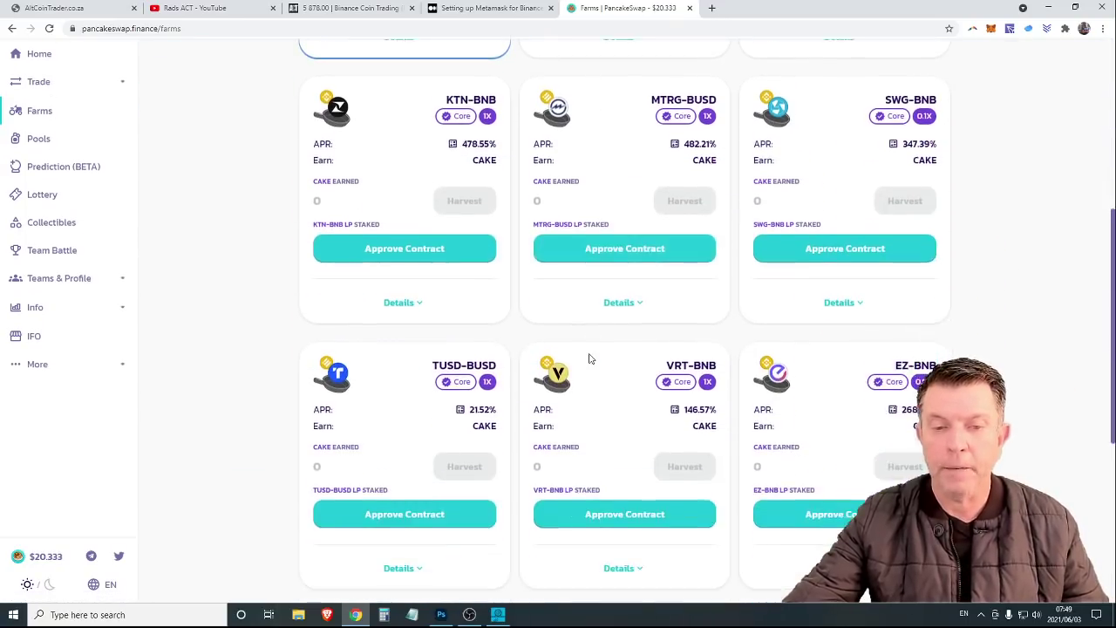
scroll(588, 359, "down", 1)
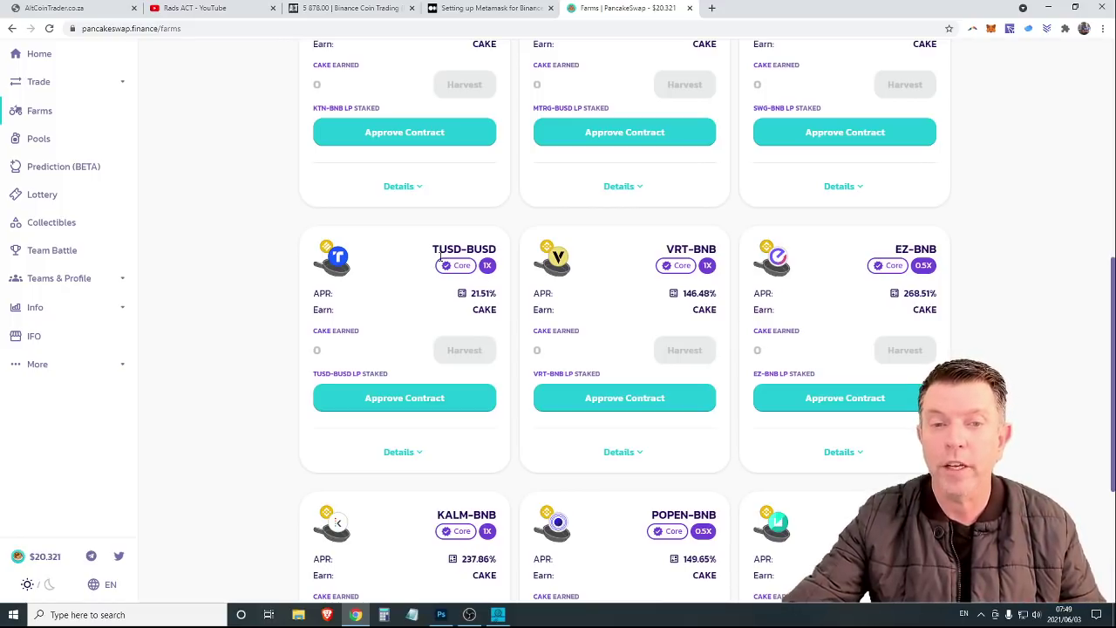
left_click_drag(433, 252, 503, 252)
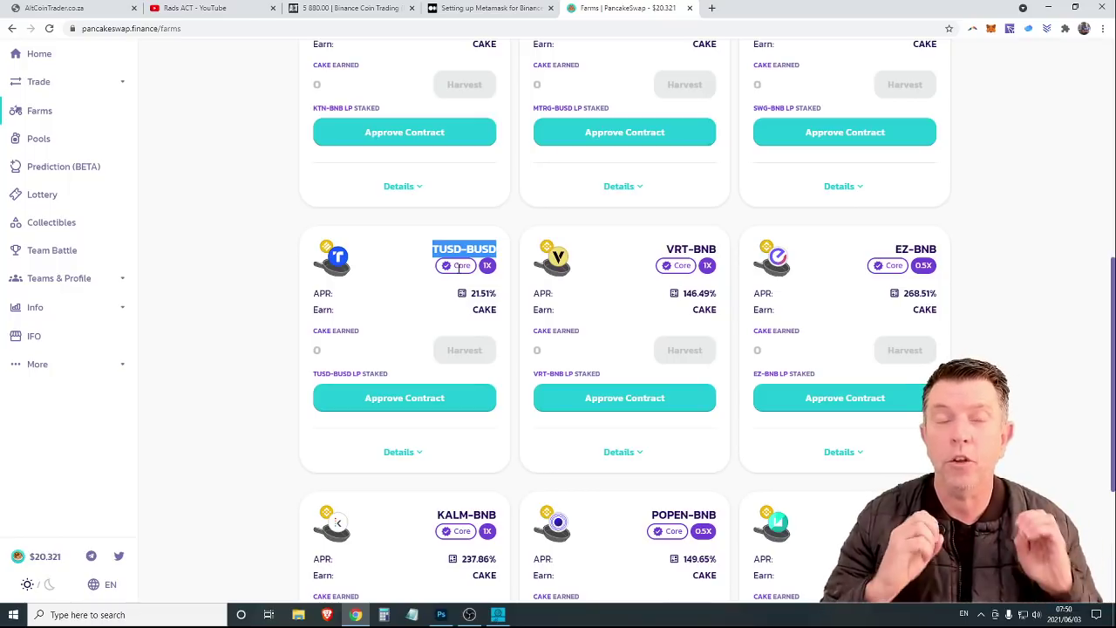
left_click(437, 293)
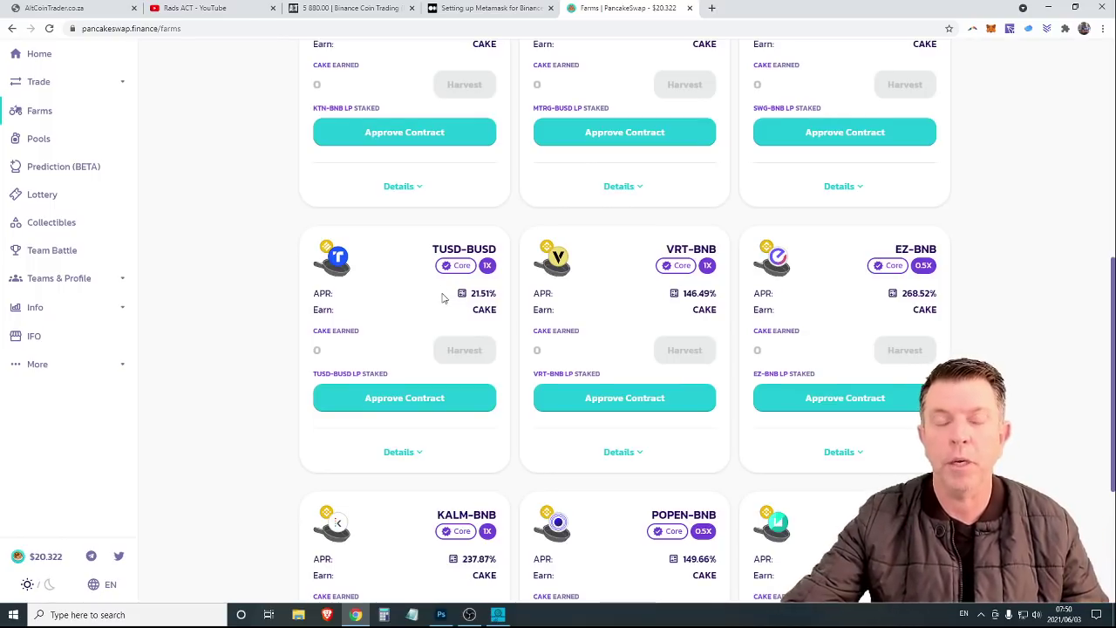
Compare the CAKE-BNB farm with the TUSD-BUSD farm further down the list
scroll(443, 299, "up", 3)
scroll(443, 299, "up", 3)
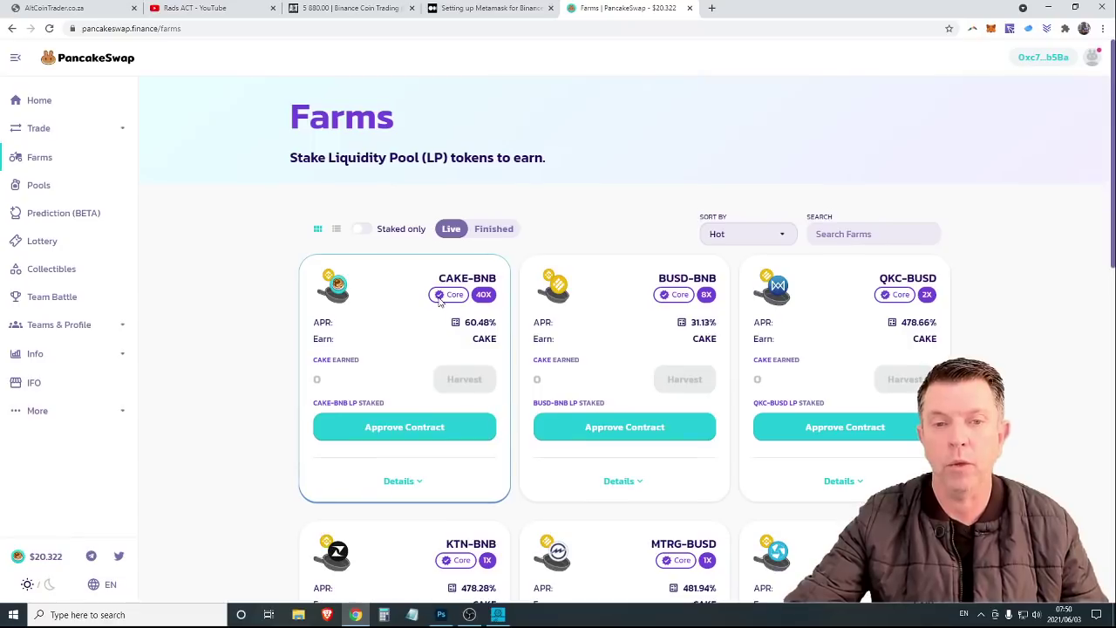
scroll(440, 302, "down", 5)
left_click_drag(433, 365, 504, 369)
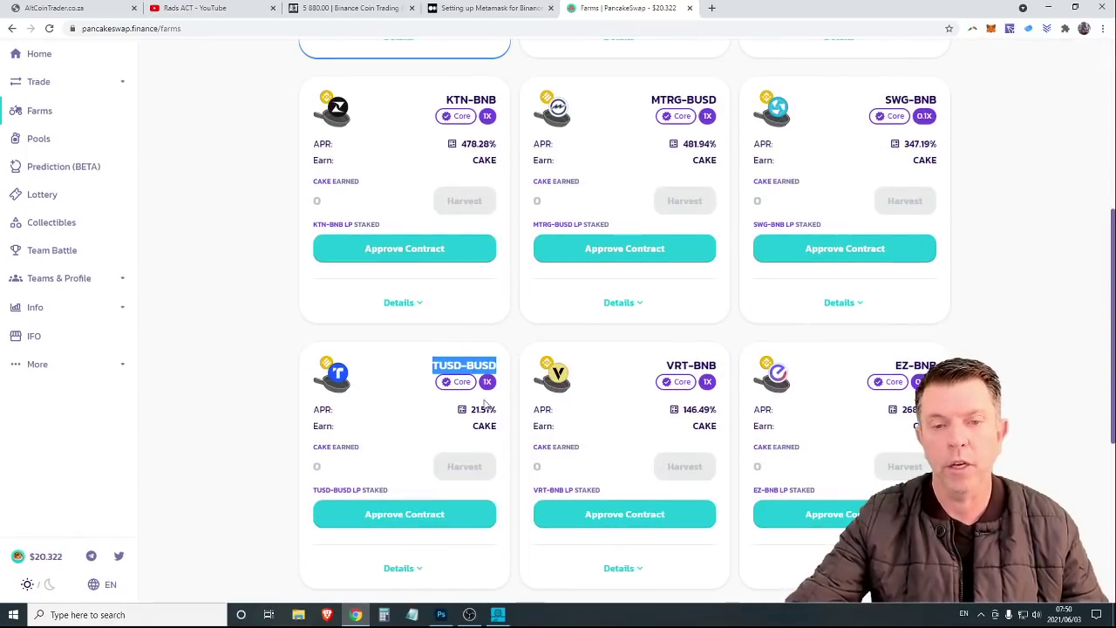
scroll(464, 412, "up", 5)
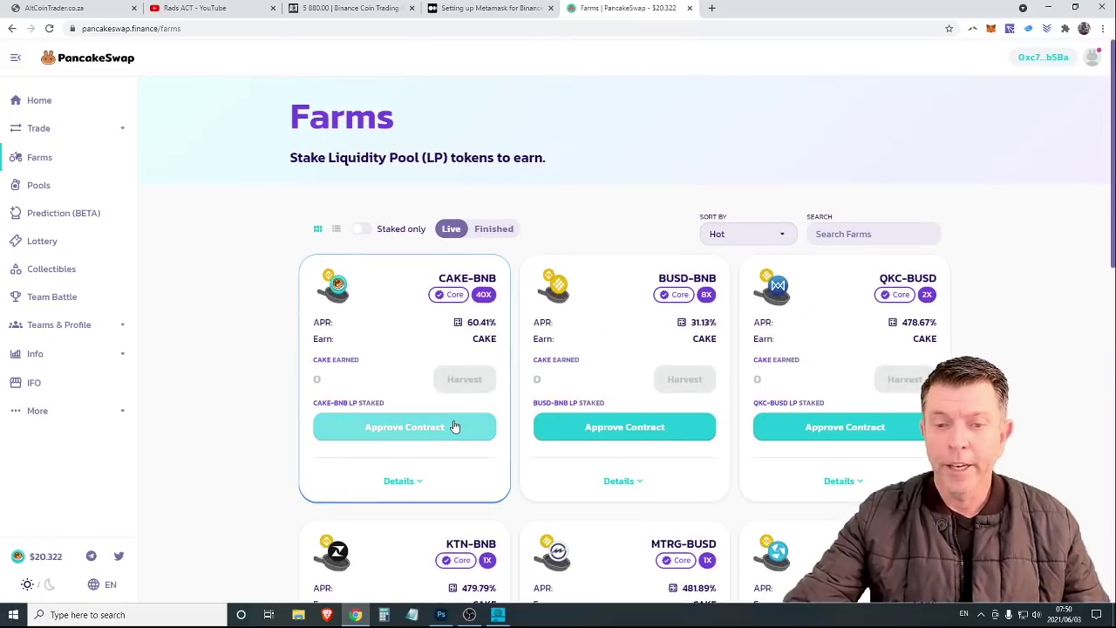
scroll(426, 365, "down", 1)
scroll(426, 365, "down", 3)
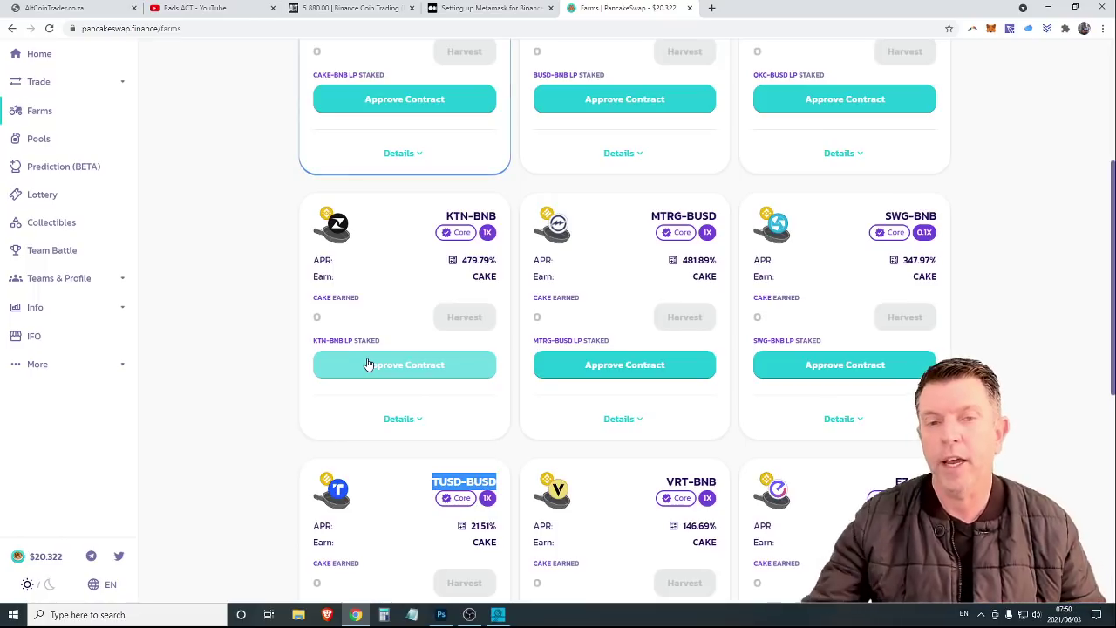
scroll(424, 344, "down", 3)
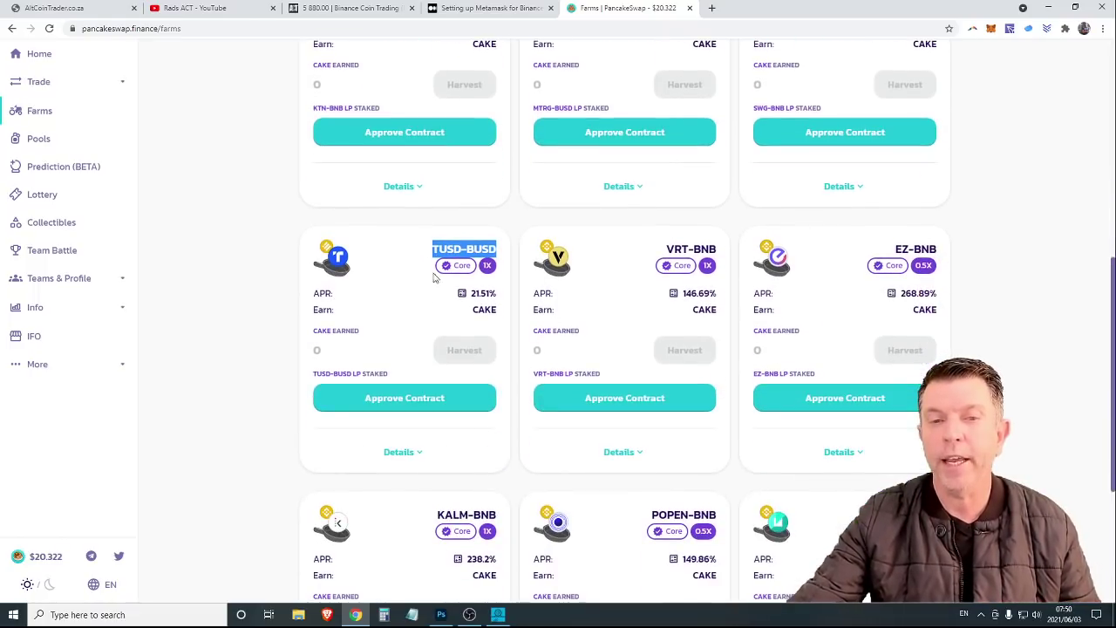
Examine the APR of the TUSD-BUSD farm and compare it with the APR of the QKC-BUSD farm
left_click(404, 267)
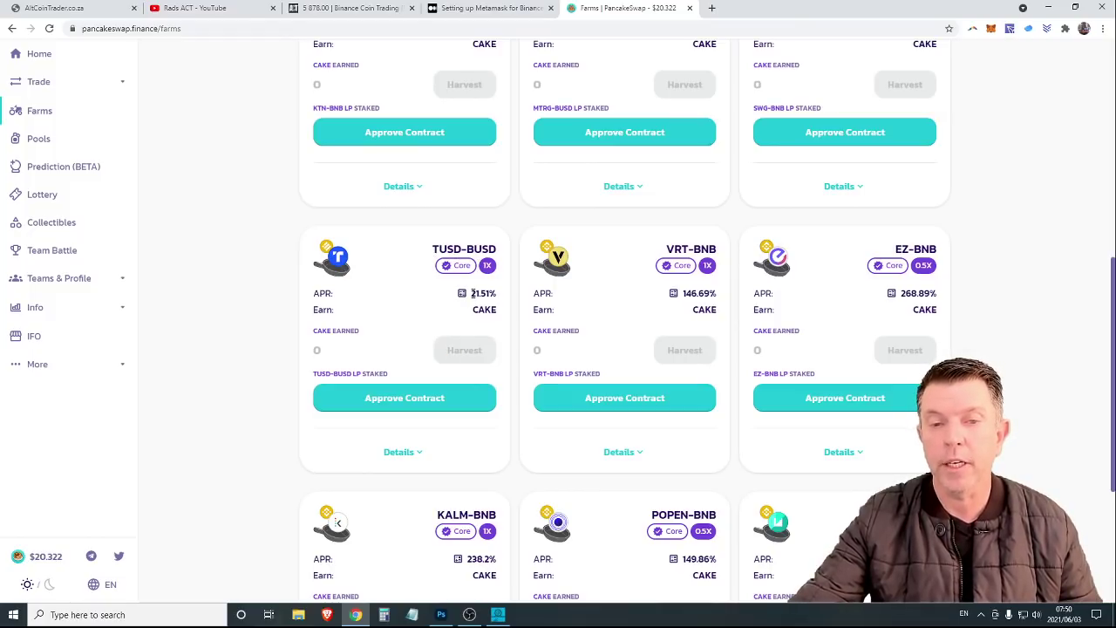
left_click_drag(472, 294, 491, 292)
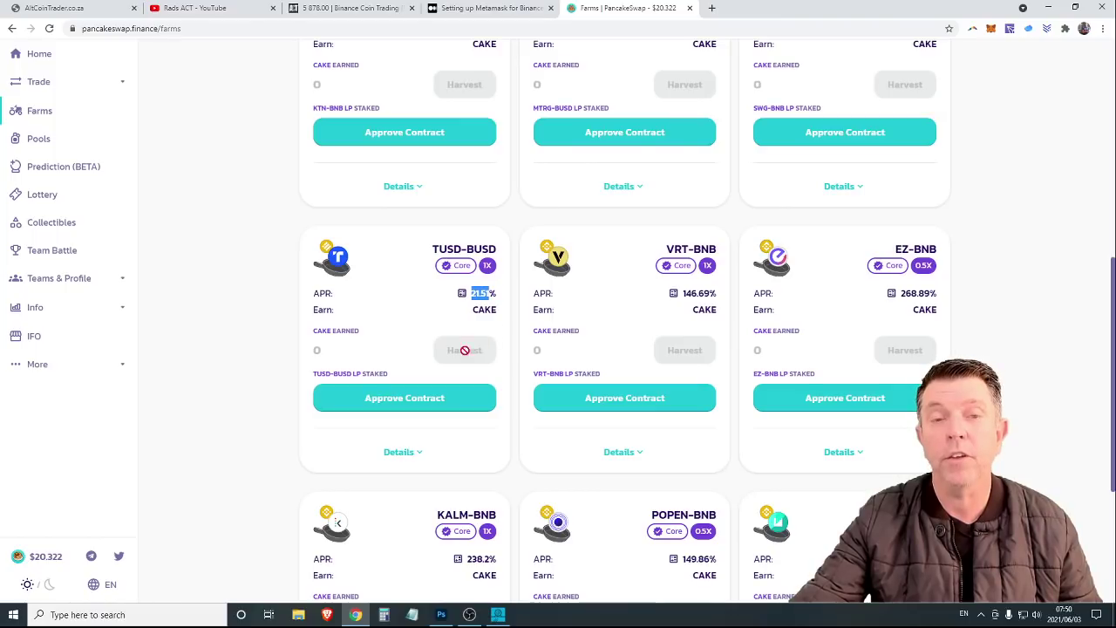
scroll(477, 350, "up", 6)
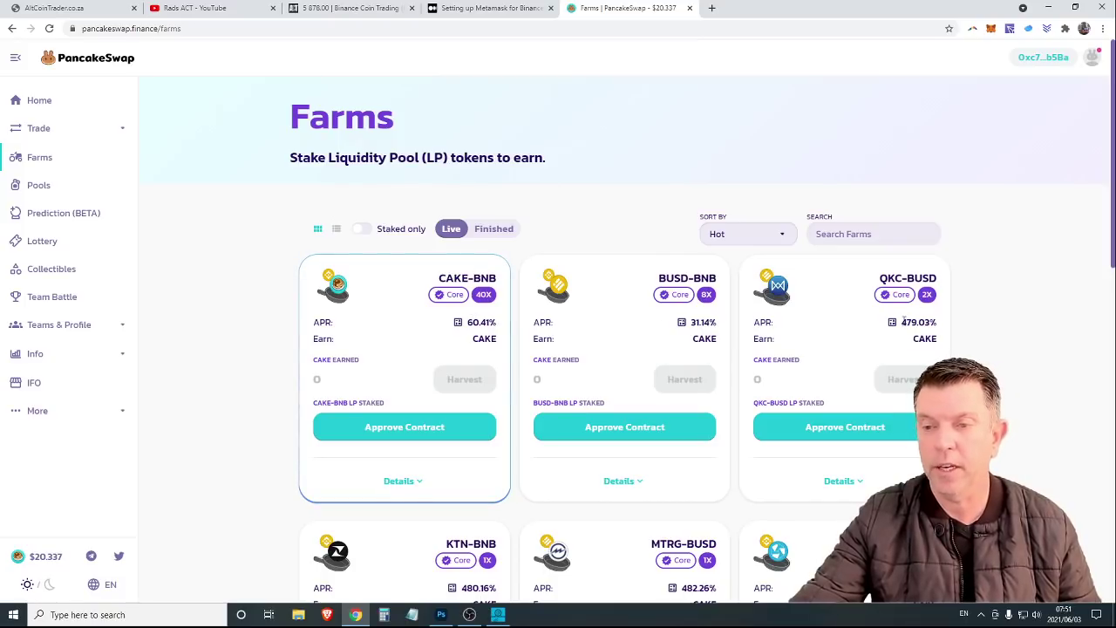
left_click_drag(902, 322, 916, 322)
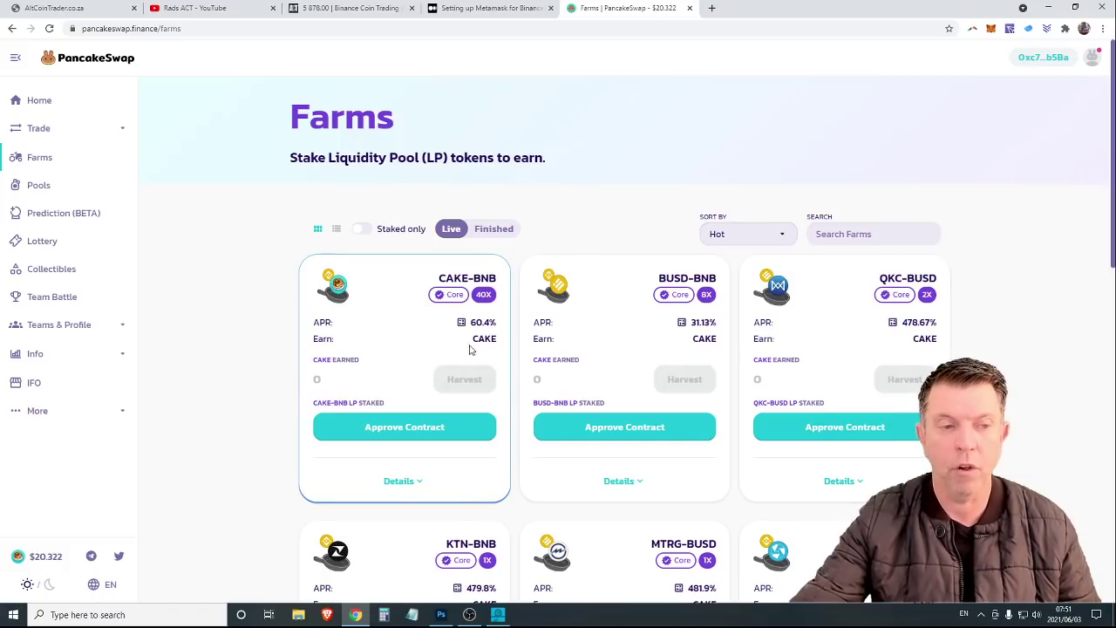
Look over the farm list again, from the CAKE-BNB farm down to the TUSD-BUSD row
scroll(224, 326, "down", 3)
scroll(224, 327, "up", 3)
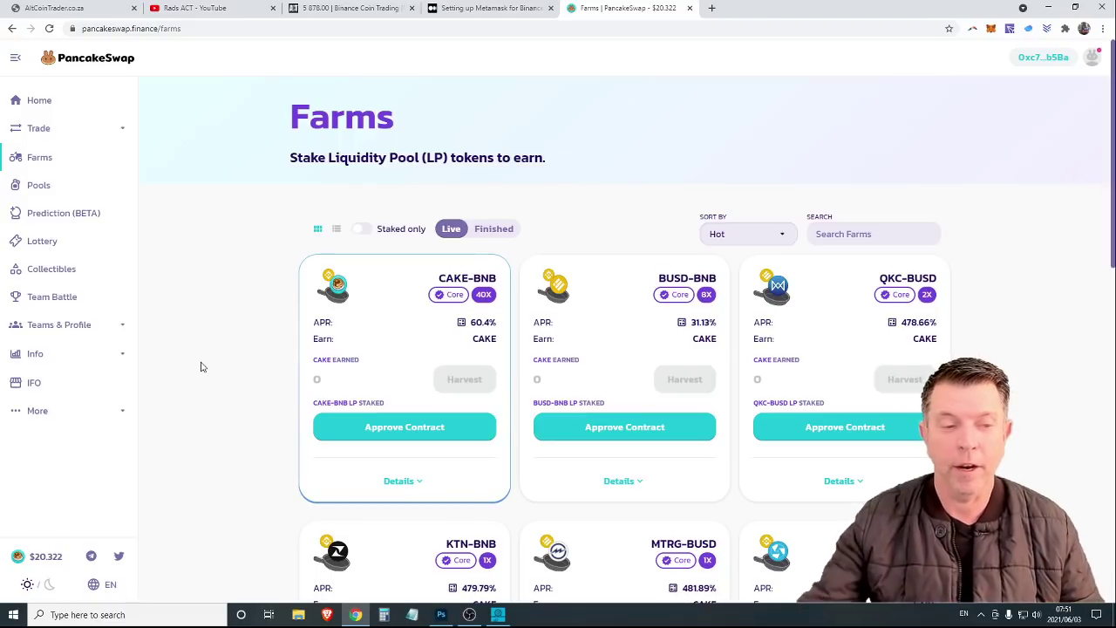
scroll(256, 346, "down", 4)
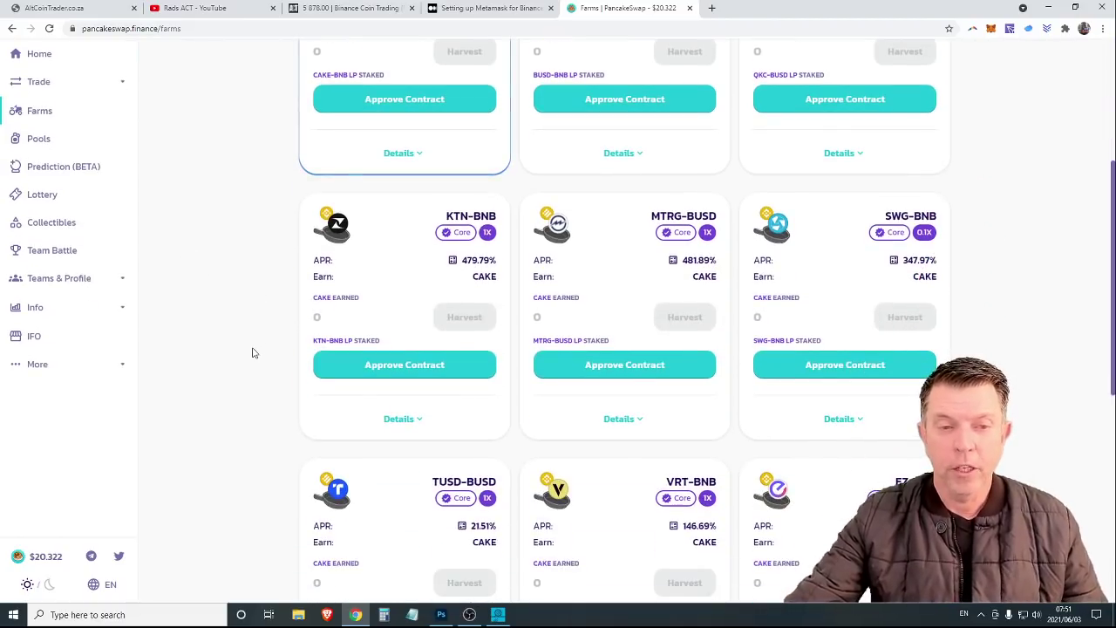
scroll(252, 351, "up", 4)
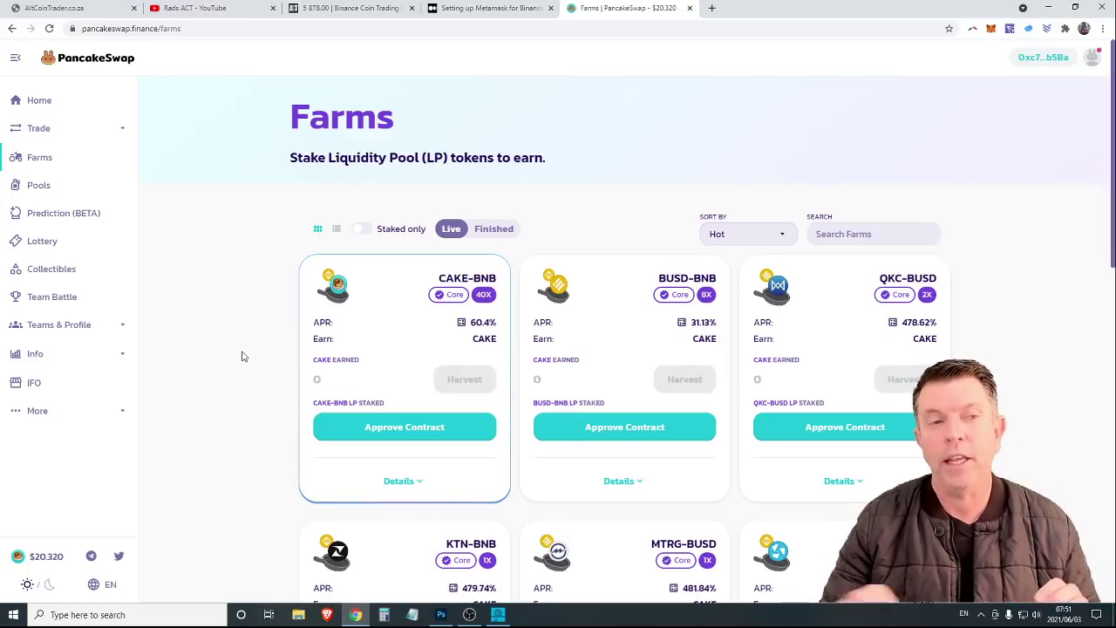
Go to the Pools page and examine the APR of the Manual CAKE pool
left_click(49, 187)
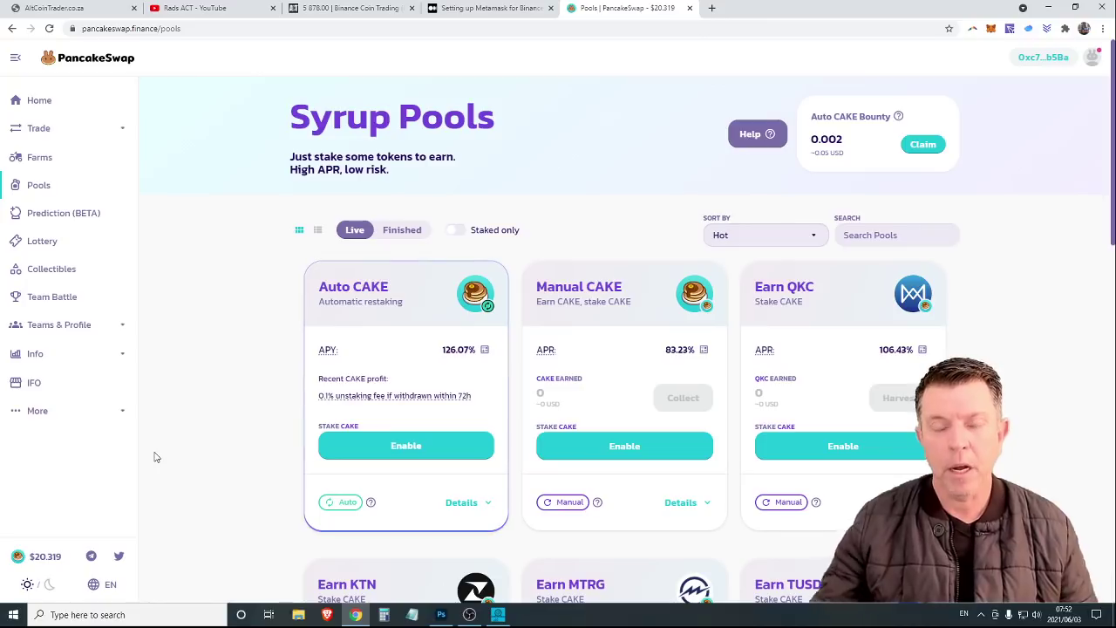
scroll(512, 468, "down", 3)
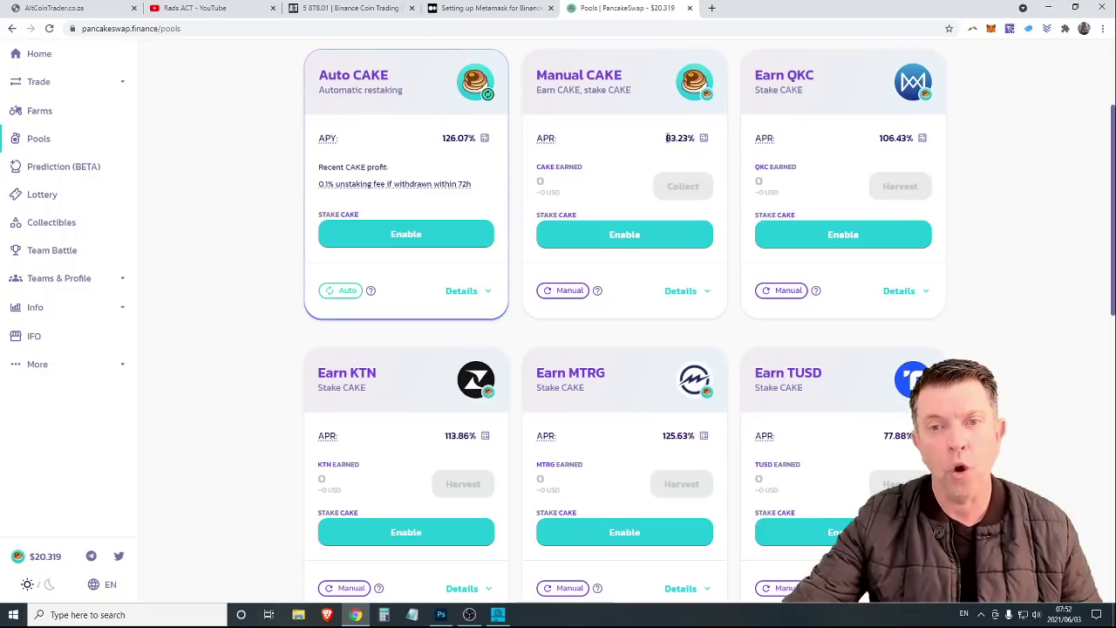
double_click(668, 138)
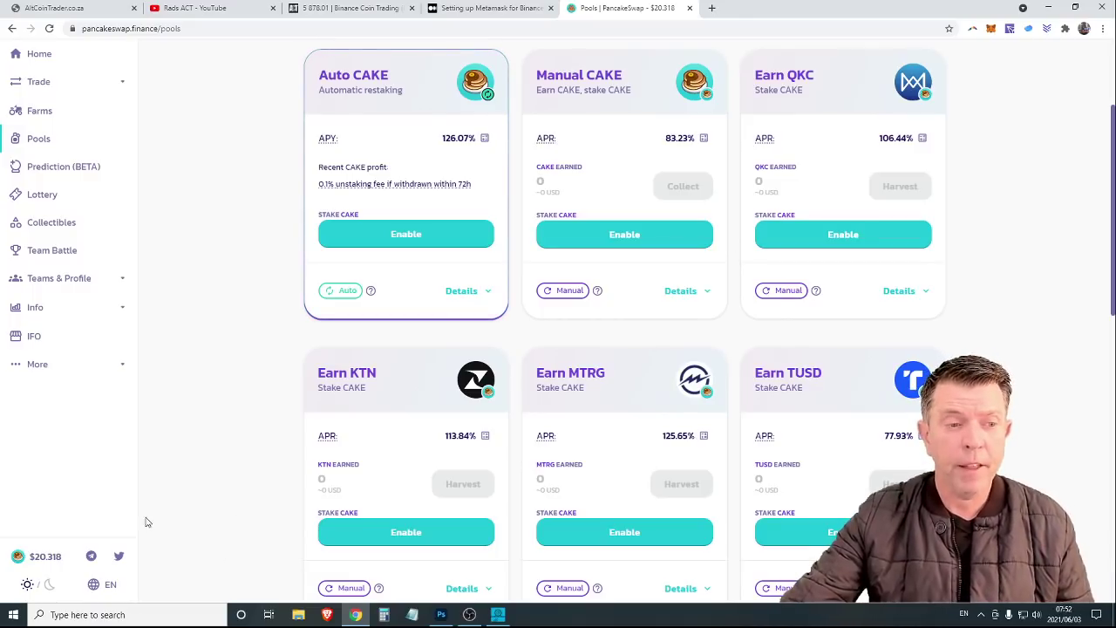
scroll(255, 372, "up", 3)
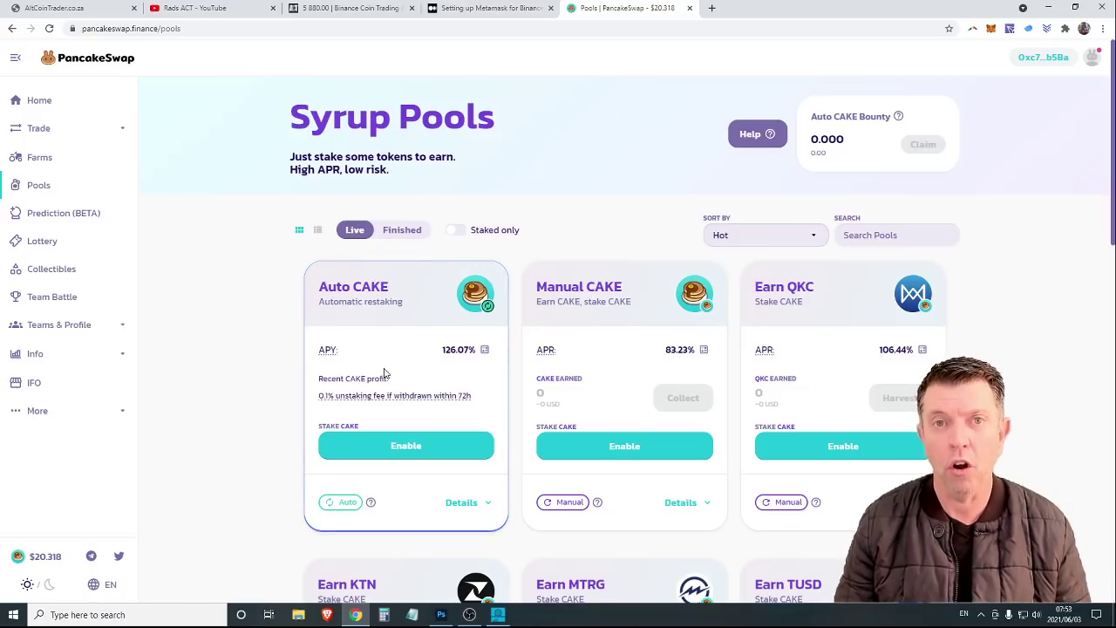
scroll(652, 289, "down", 3)
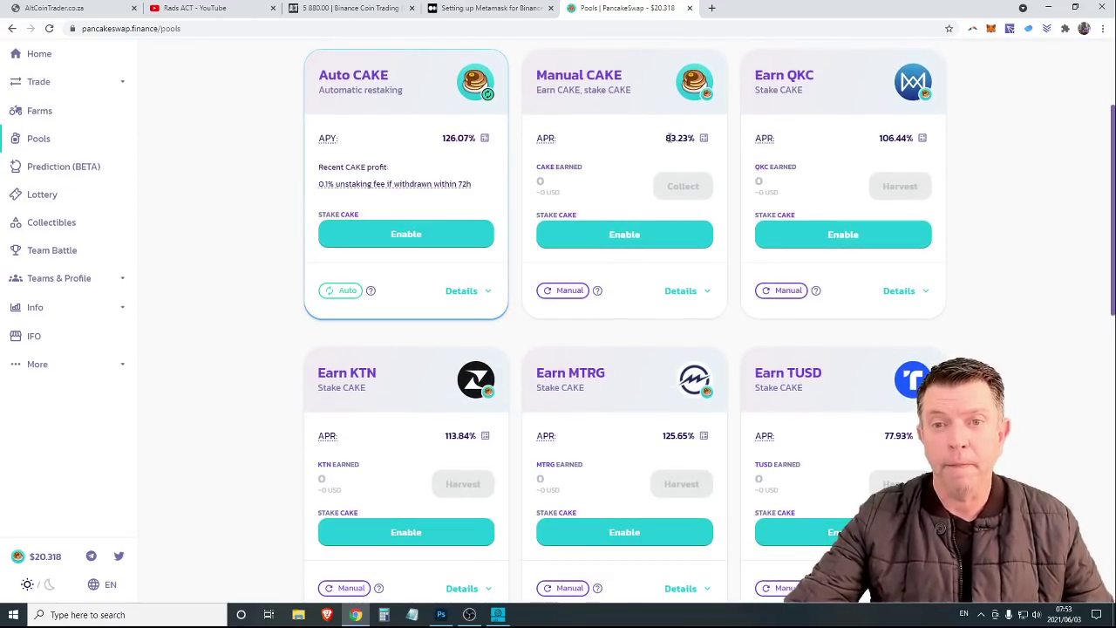
left_click_drag(666, 138, 690, 137)
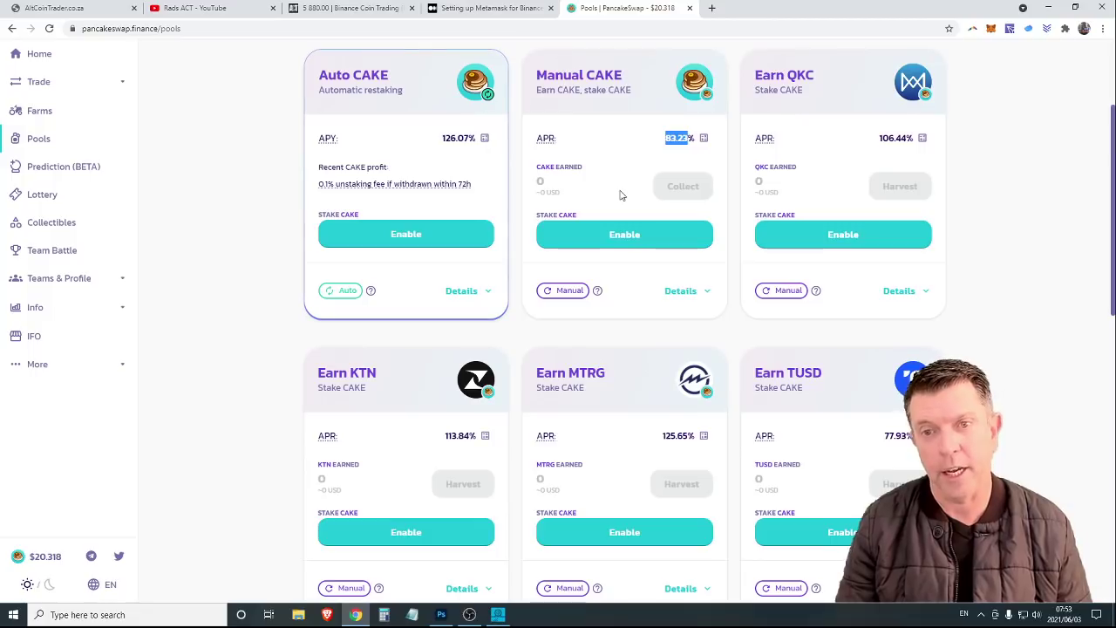
left_click(658, 155)
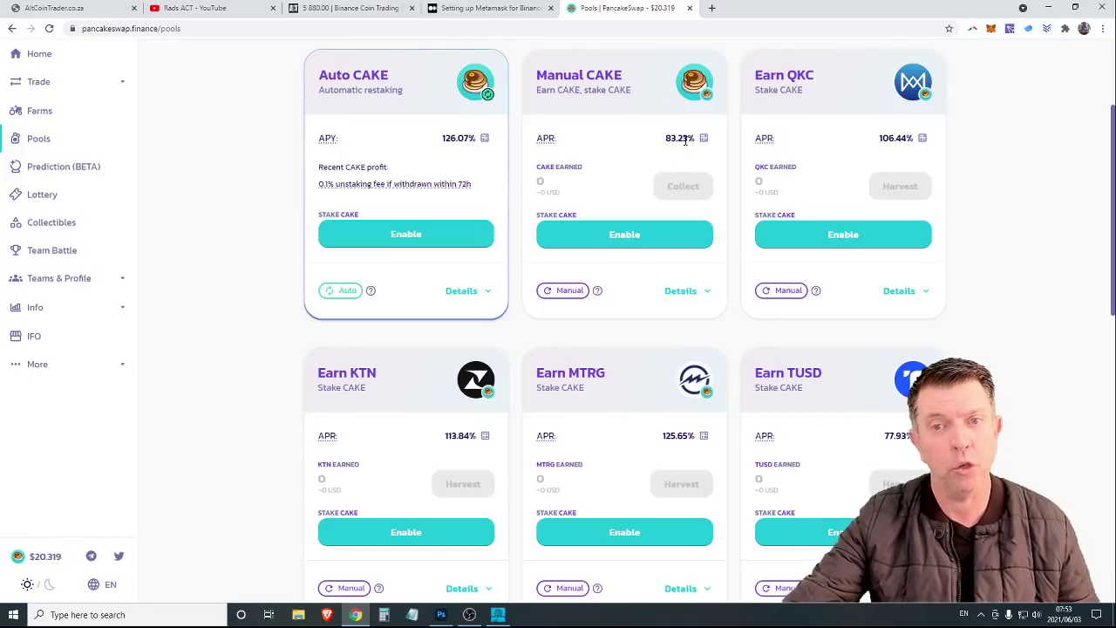
Open the Exchange page for swapping BNB to another token
scroll(681, 149, "up", 3)
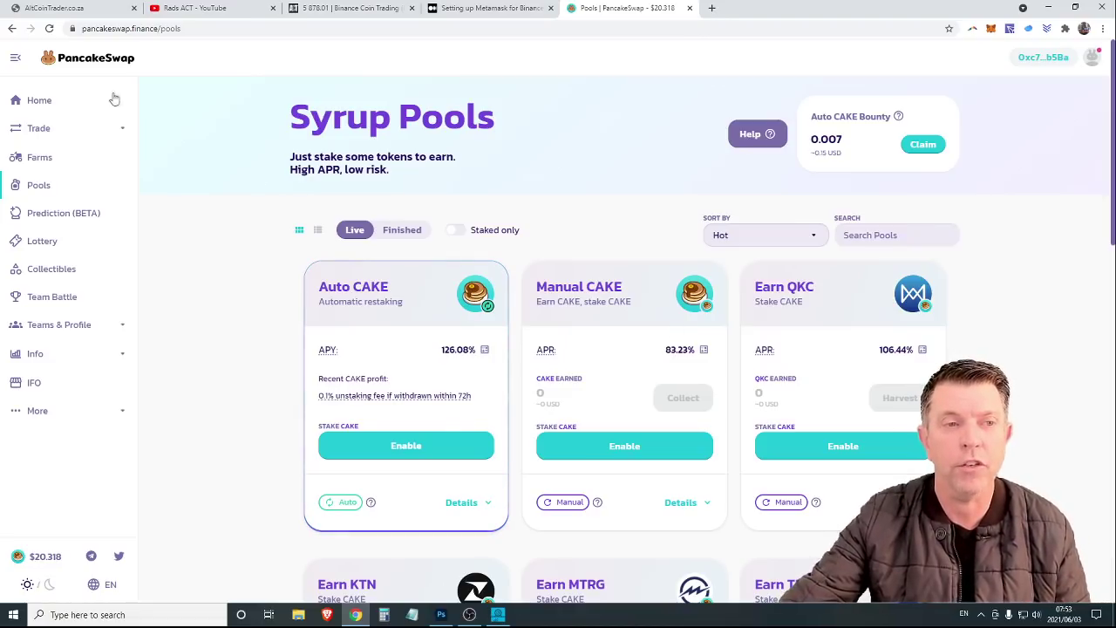
left_click(53, 136)
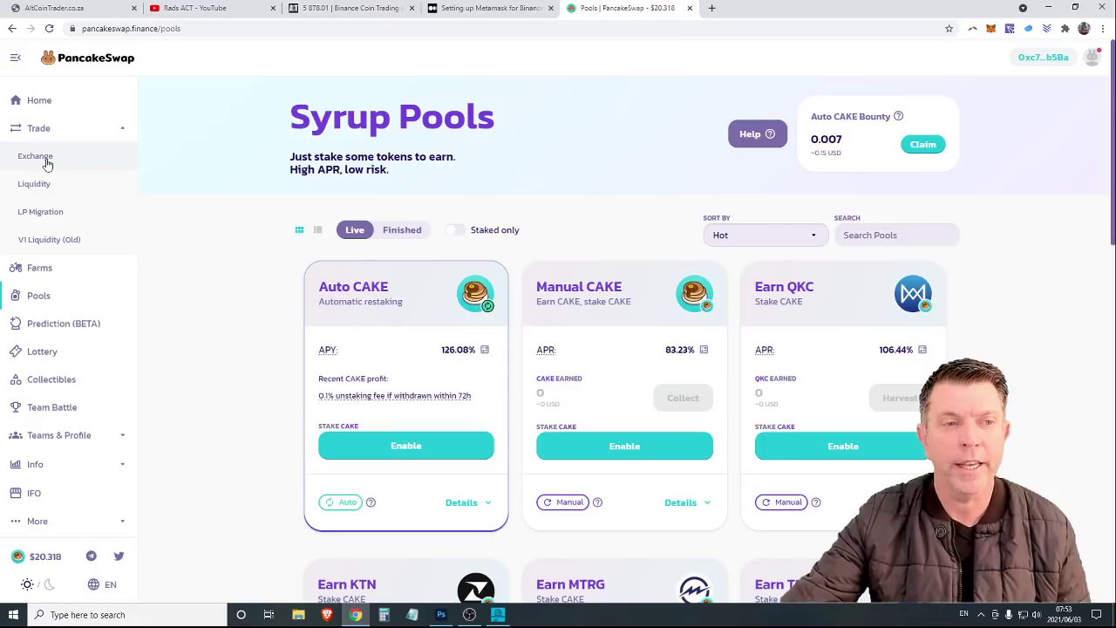
left_click(45, 159)
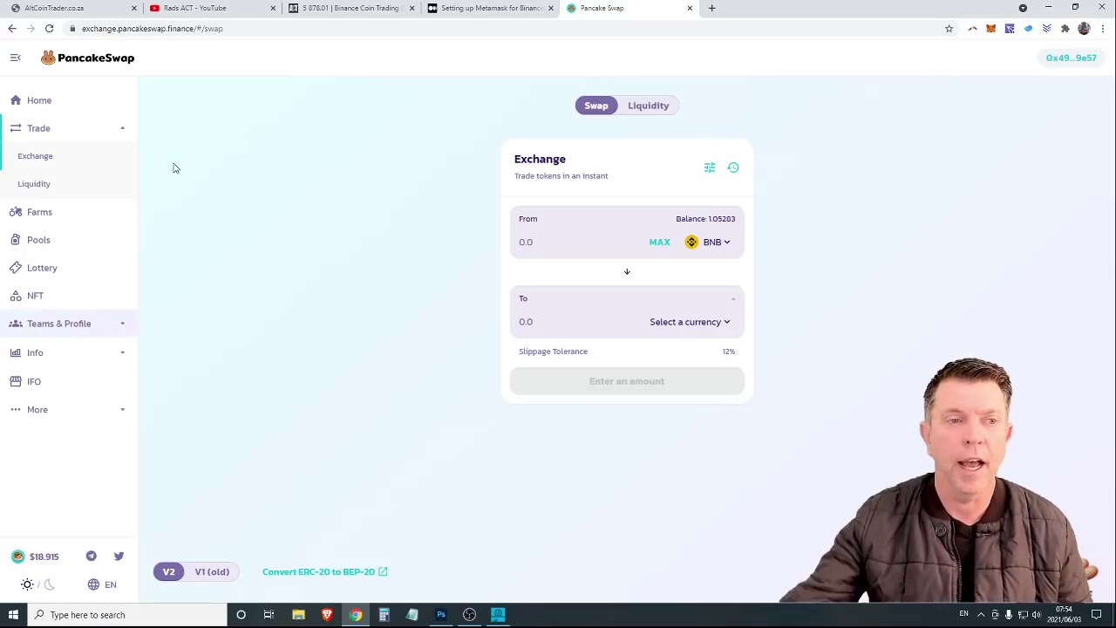
Return to the Syrup Pools page and review the available CAKE staking pools once more
left_click(41, 251)
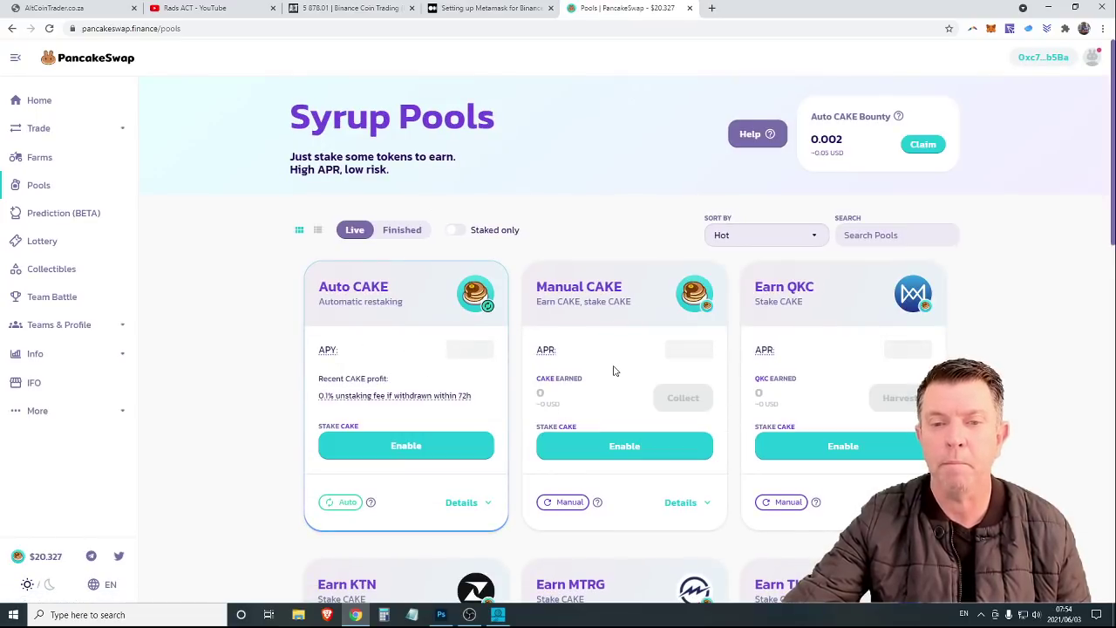
scroll(613, 370, "down", 3)
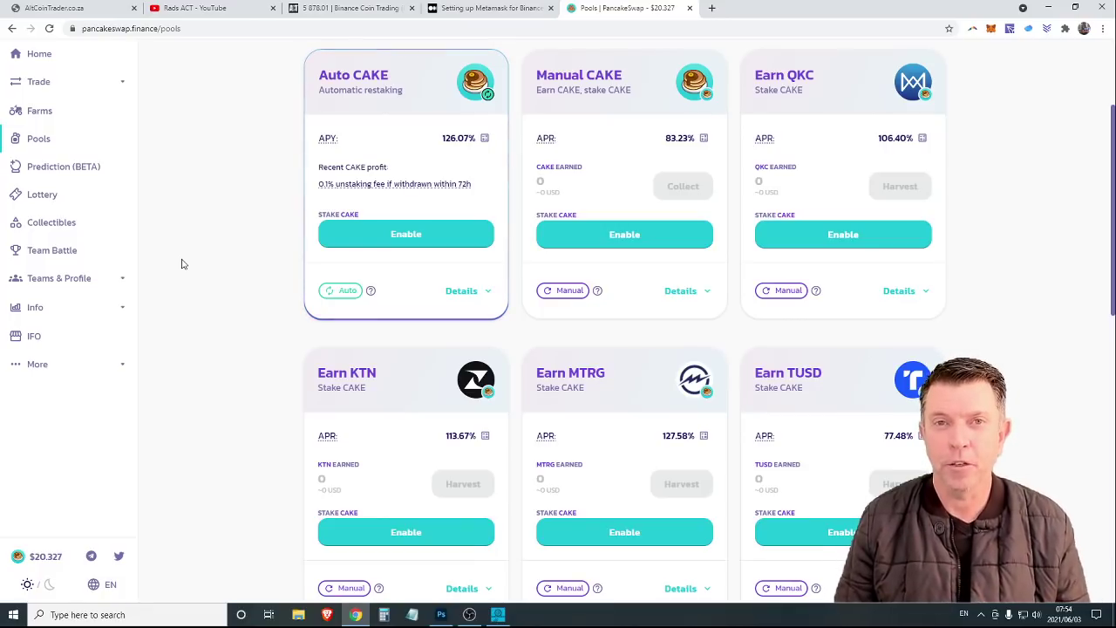
scroll(182, 249, "up", 3)
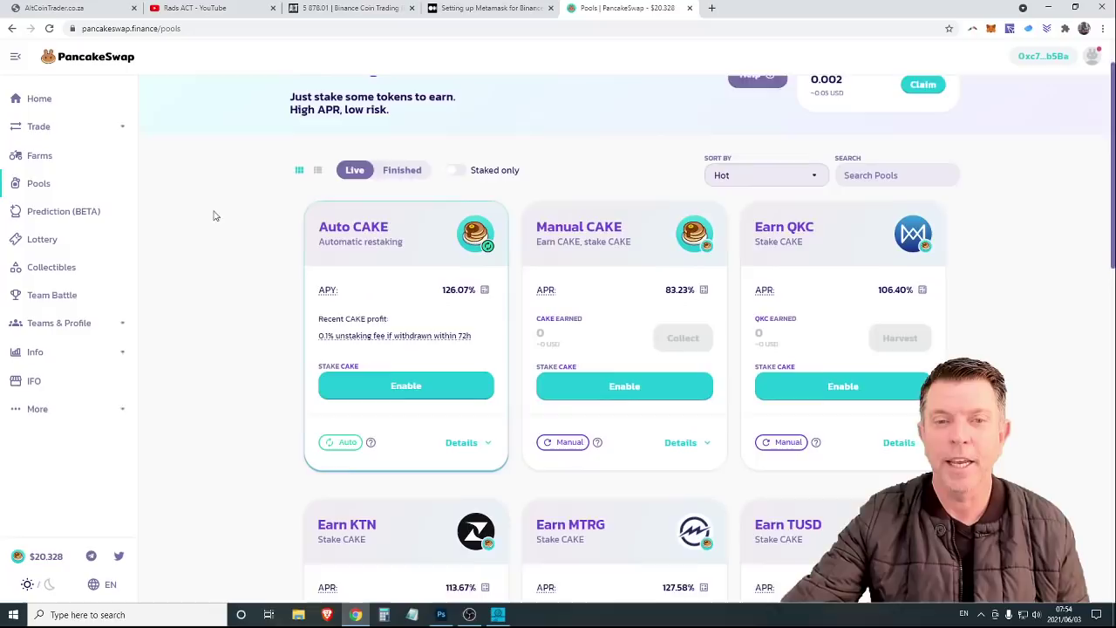